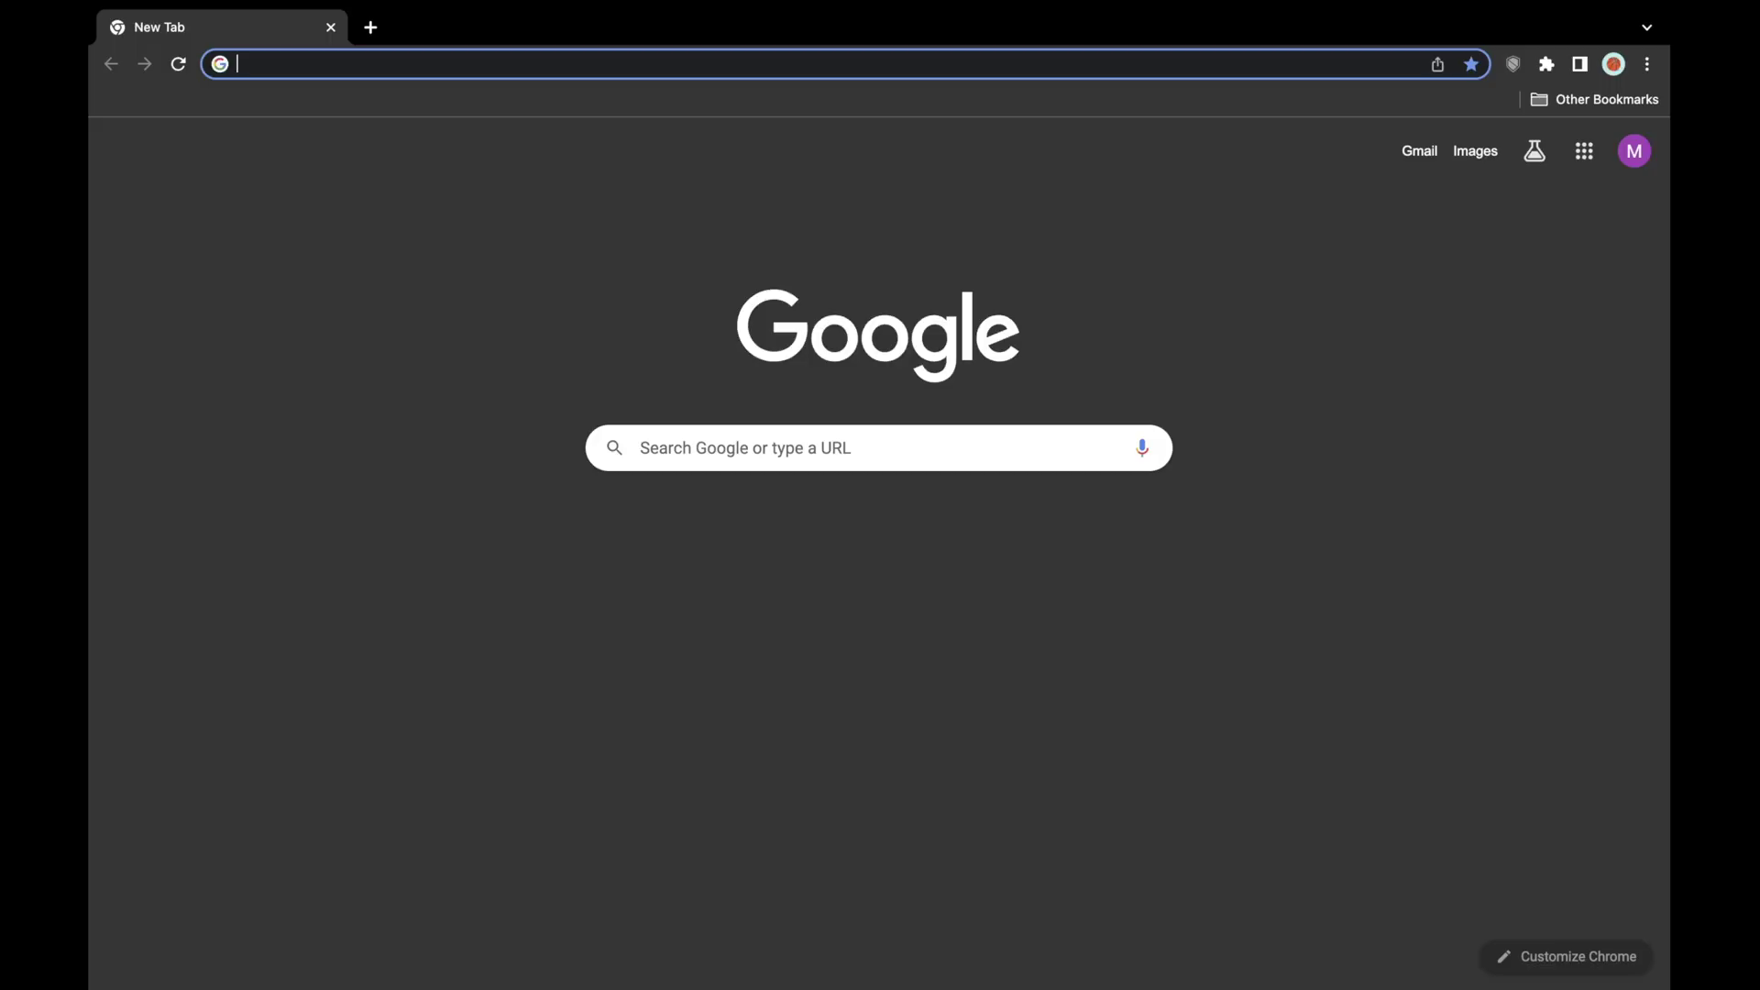
Load chat.openai.com in the browser
type("chat.")
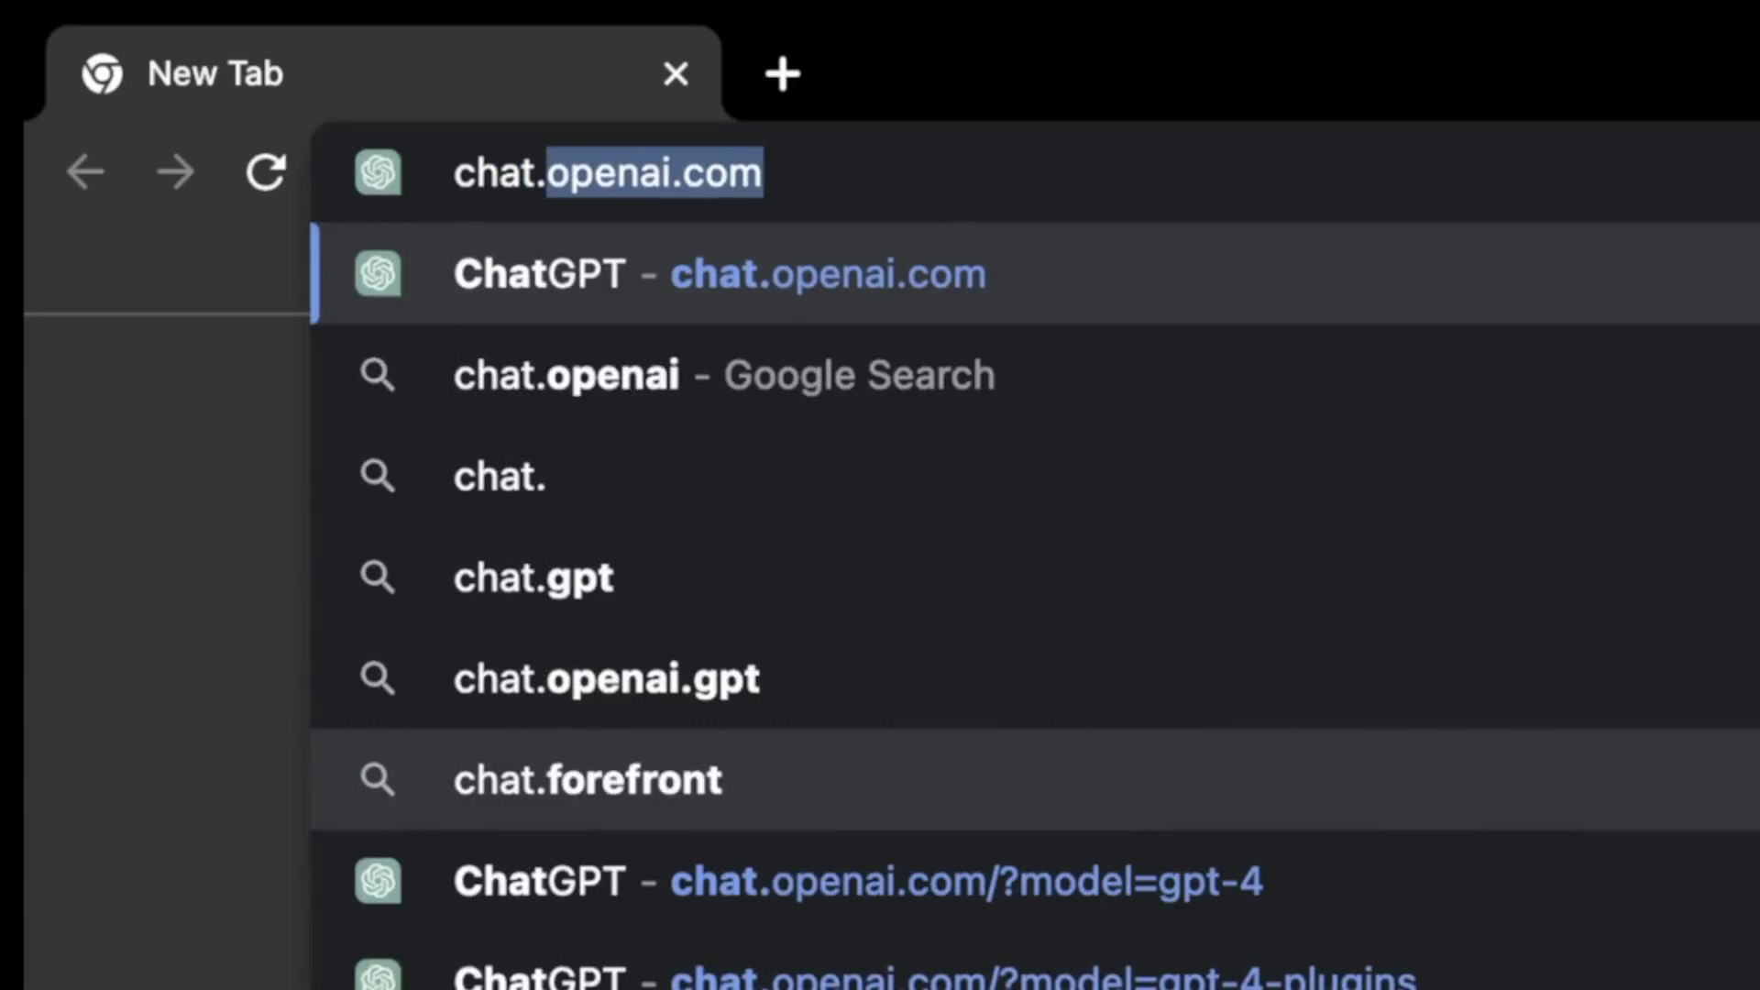
type("openai.com")
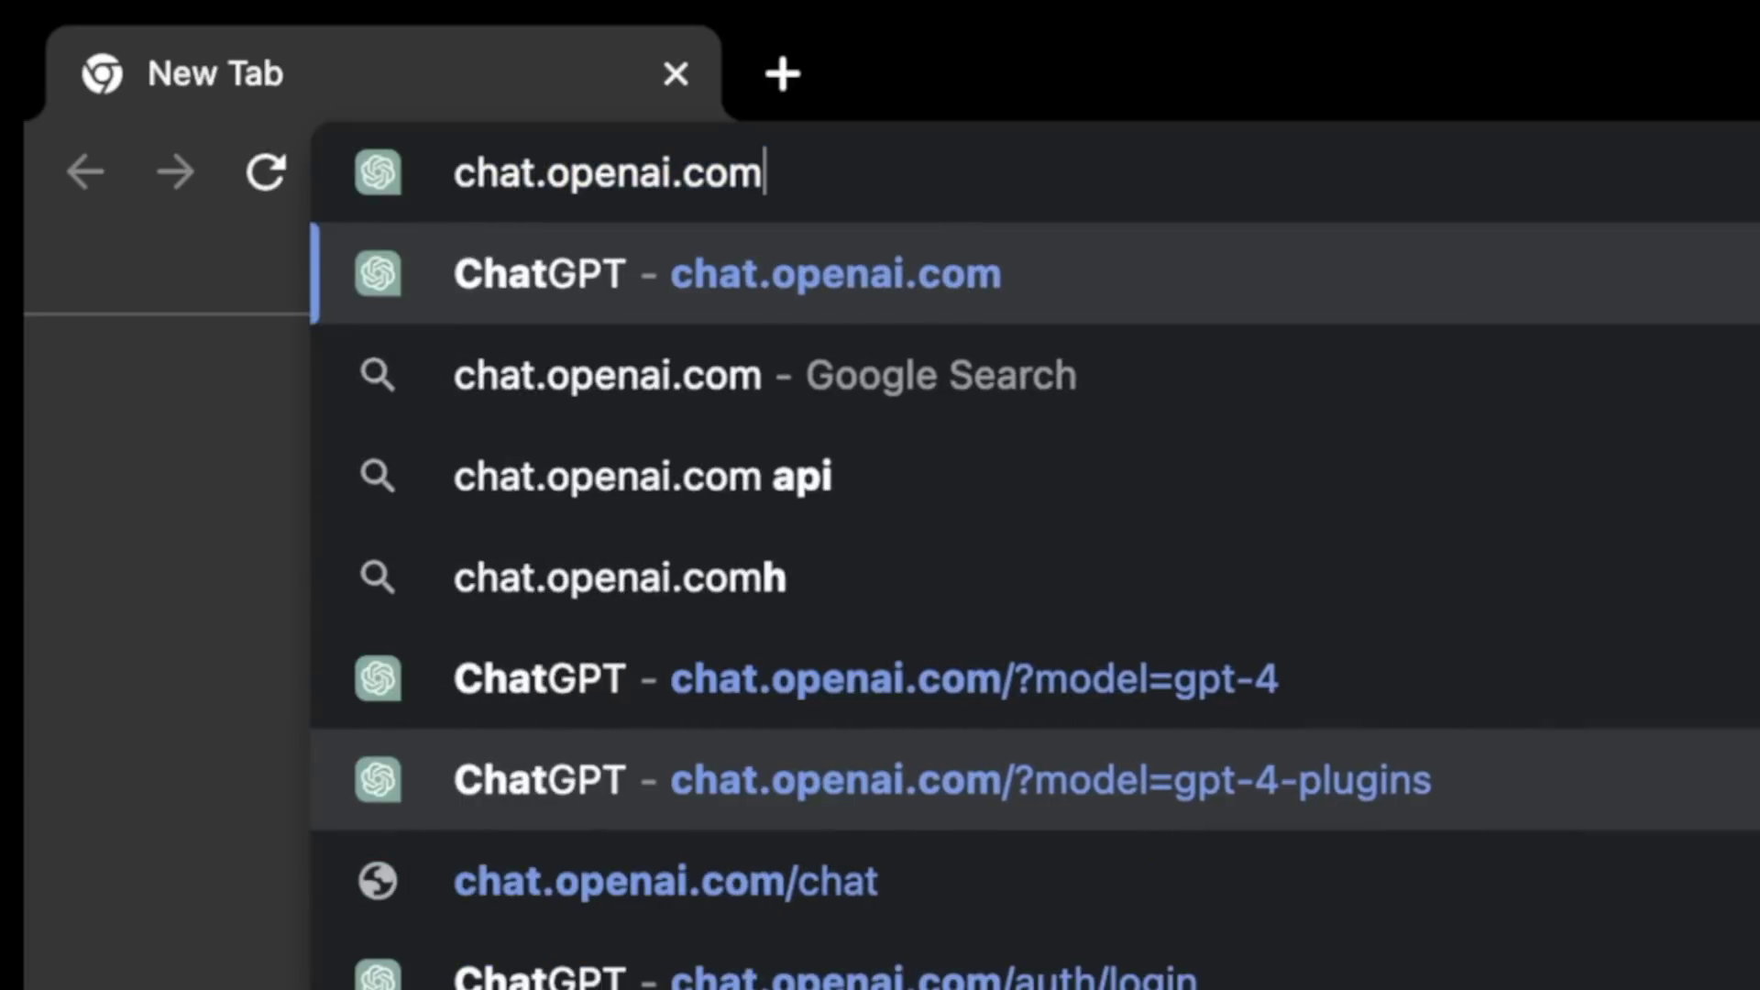
key("Return")
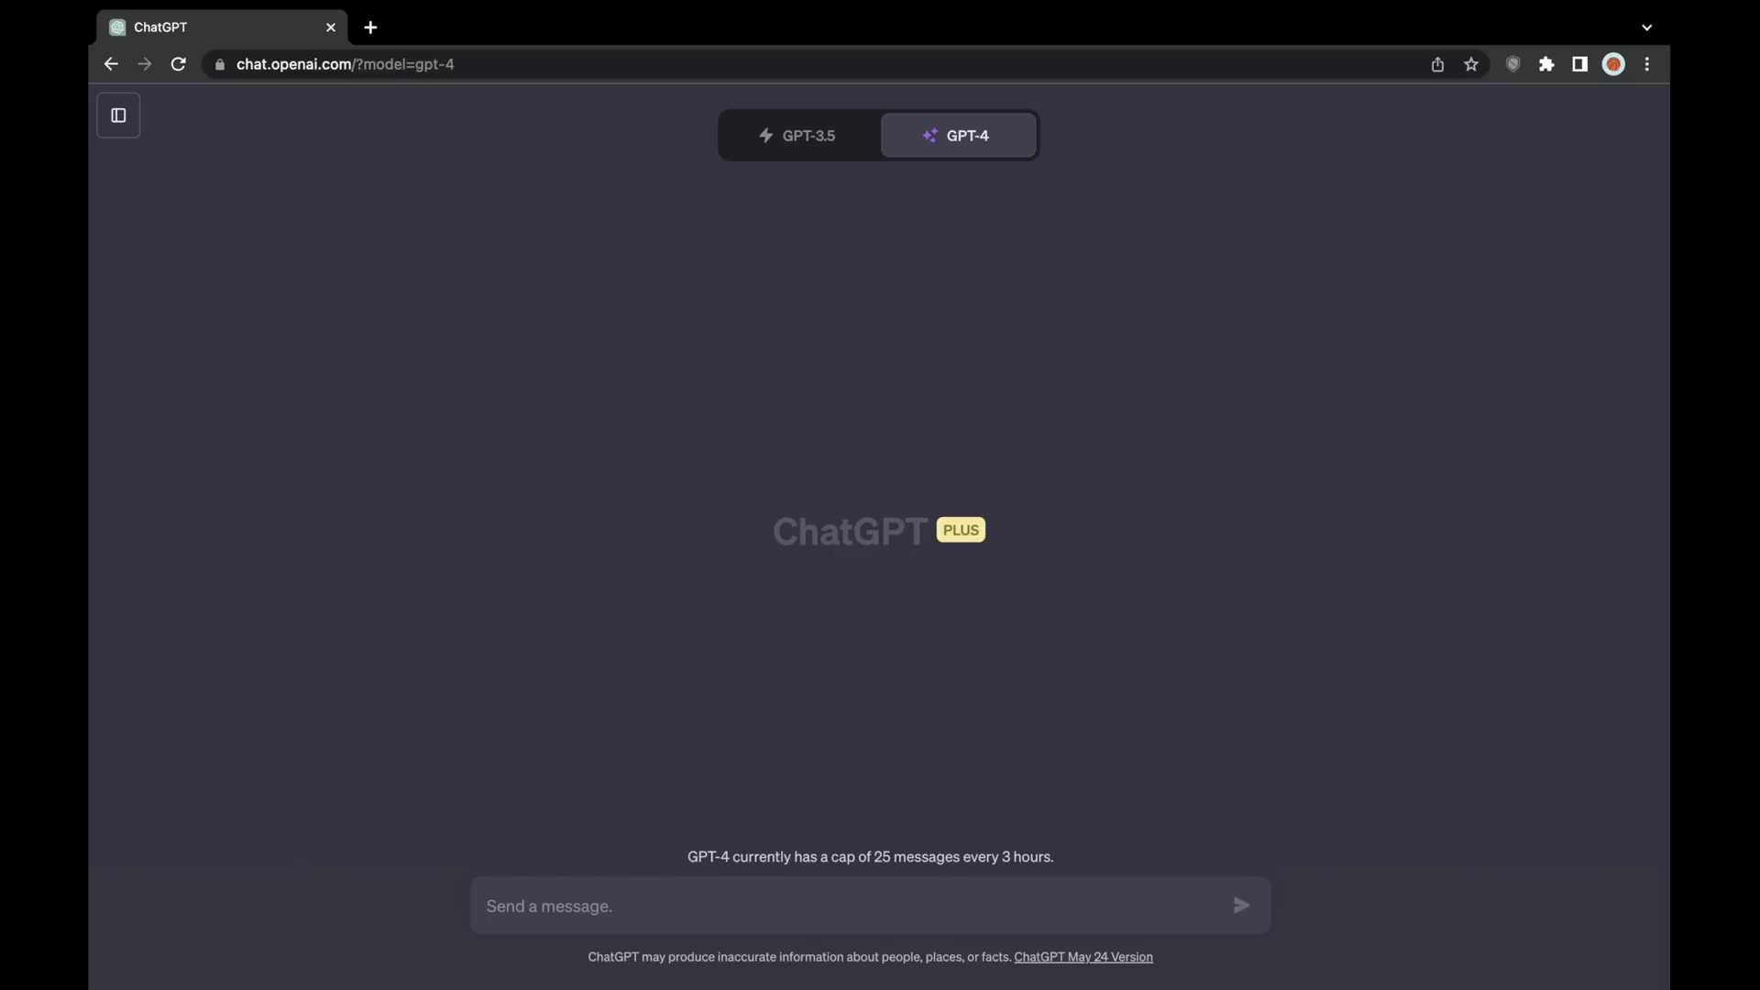
mouse_move(958, 135)
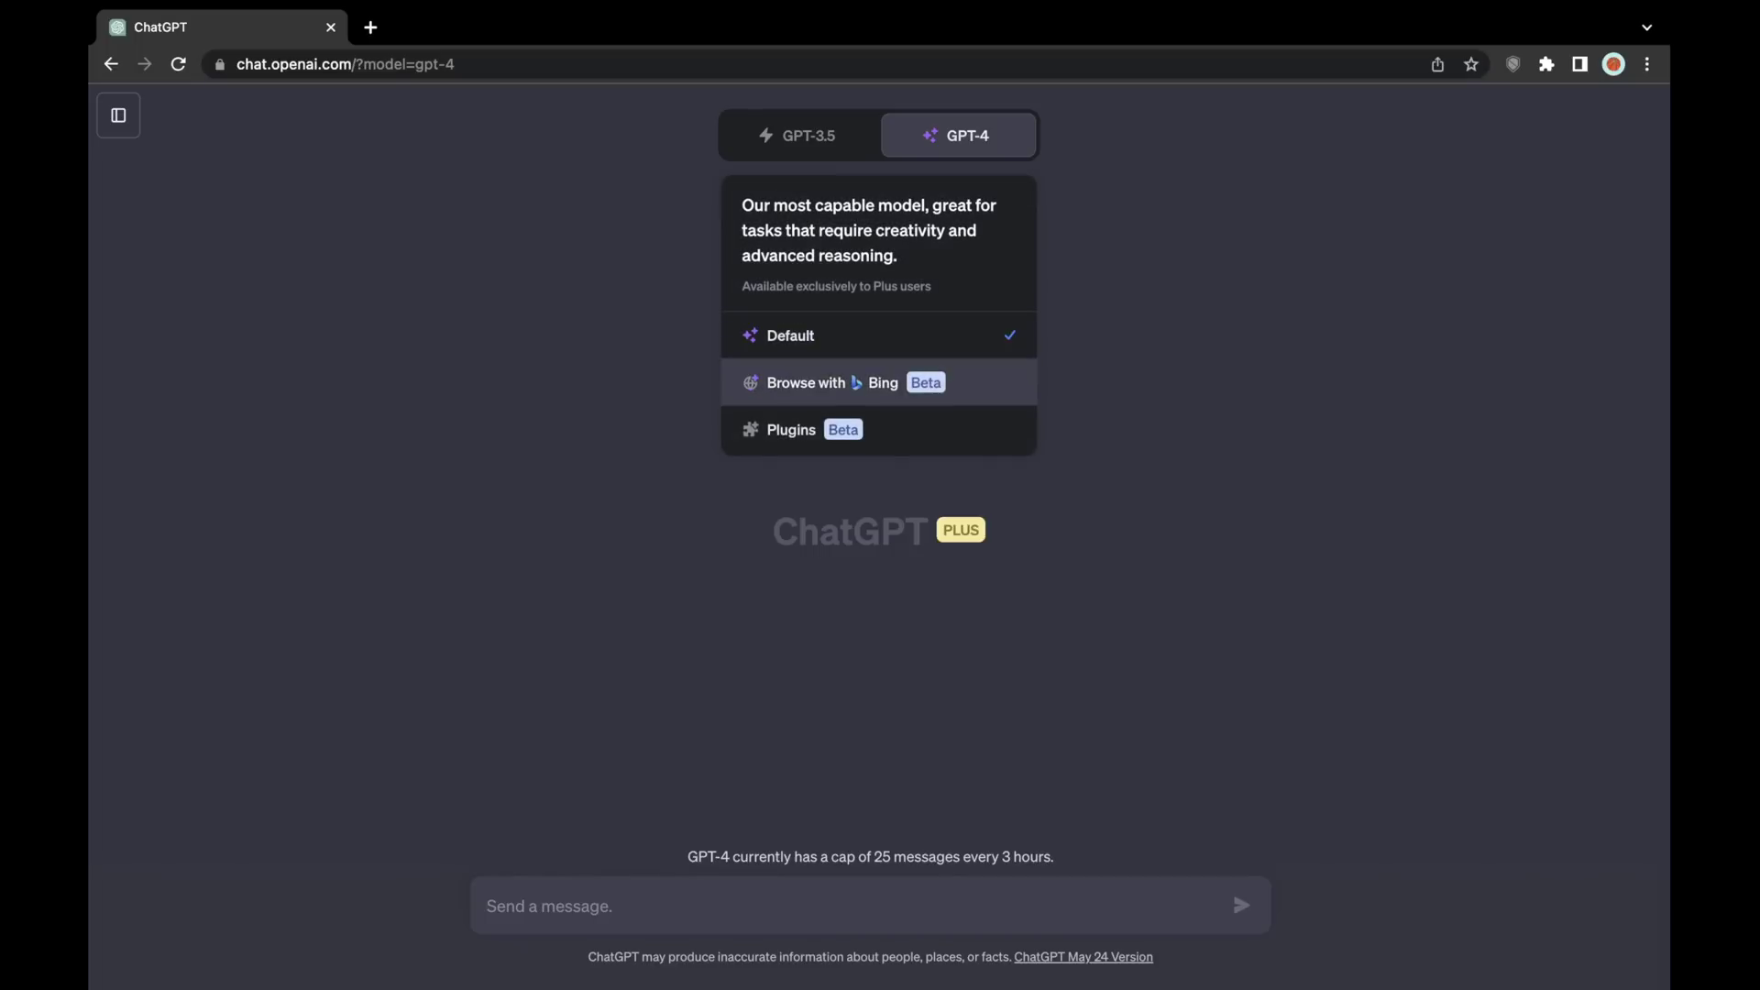
Switch GPT-4 to Plugins mode with the Quiver Quantitative plugin enabled
left_click(807, 429)
left_click(885, 191)
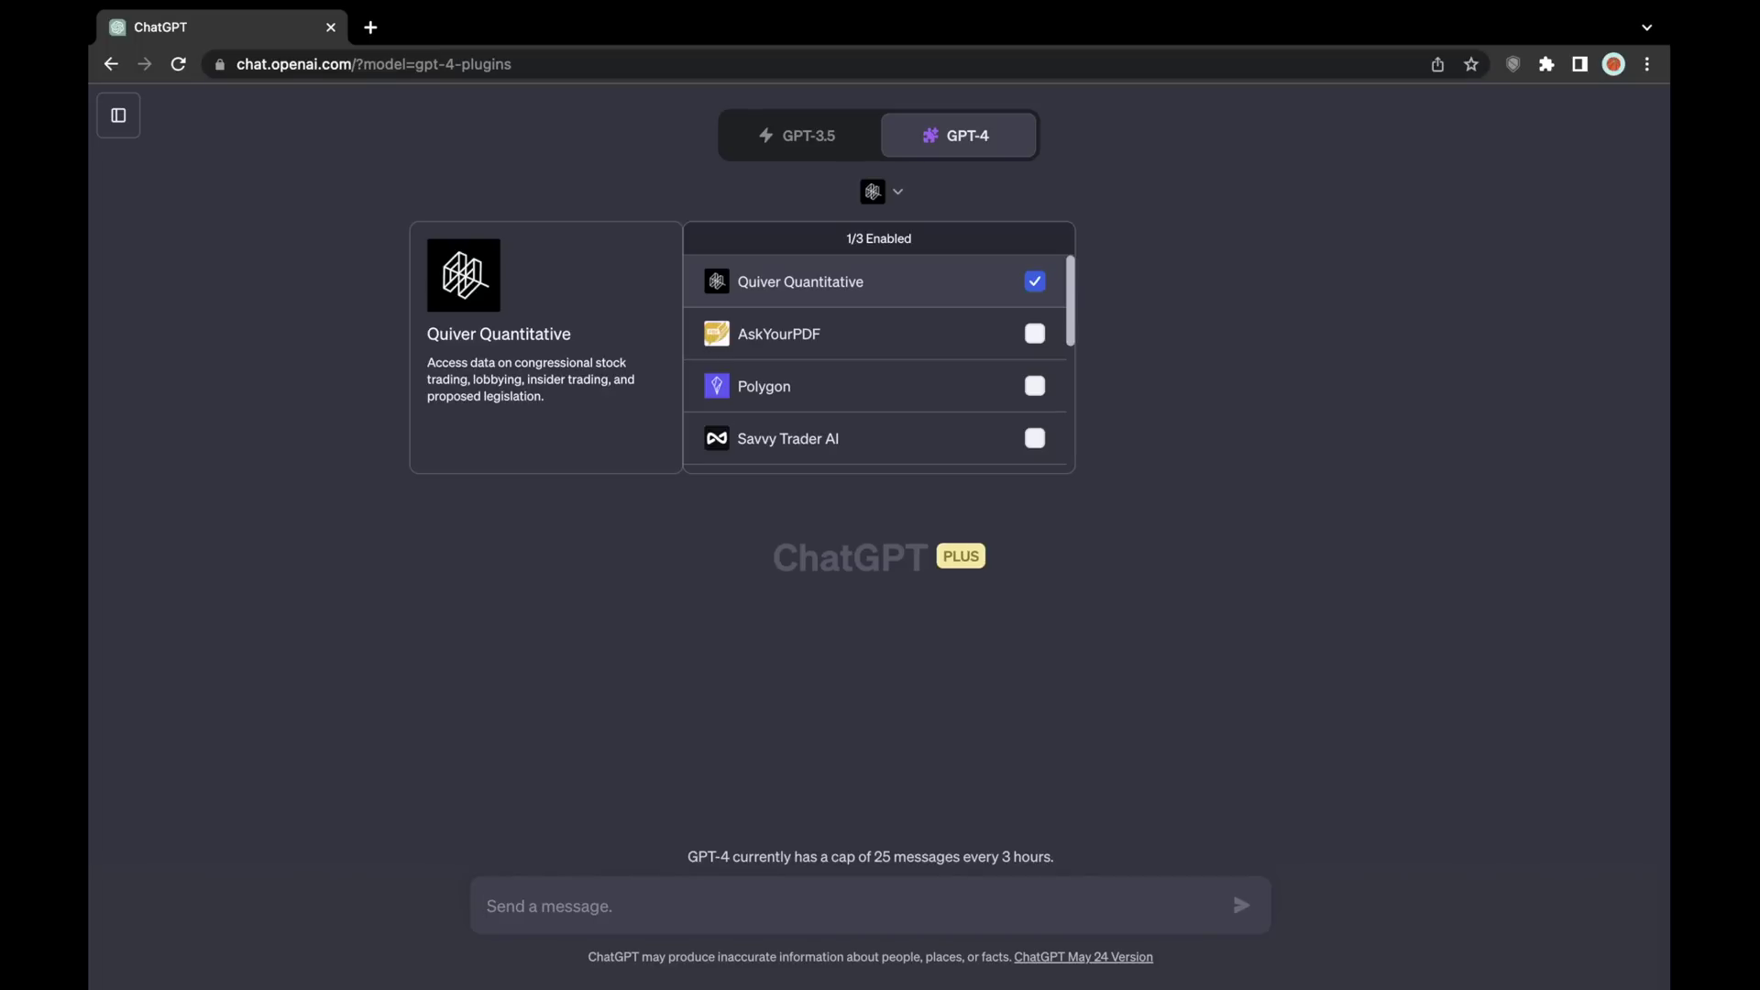
scroll(875, 366, "down", 5)
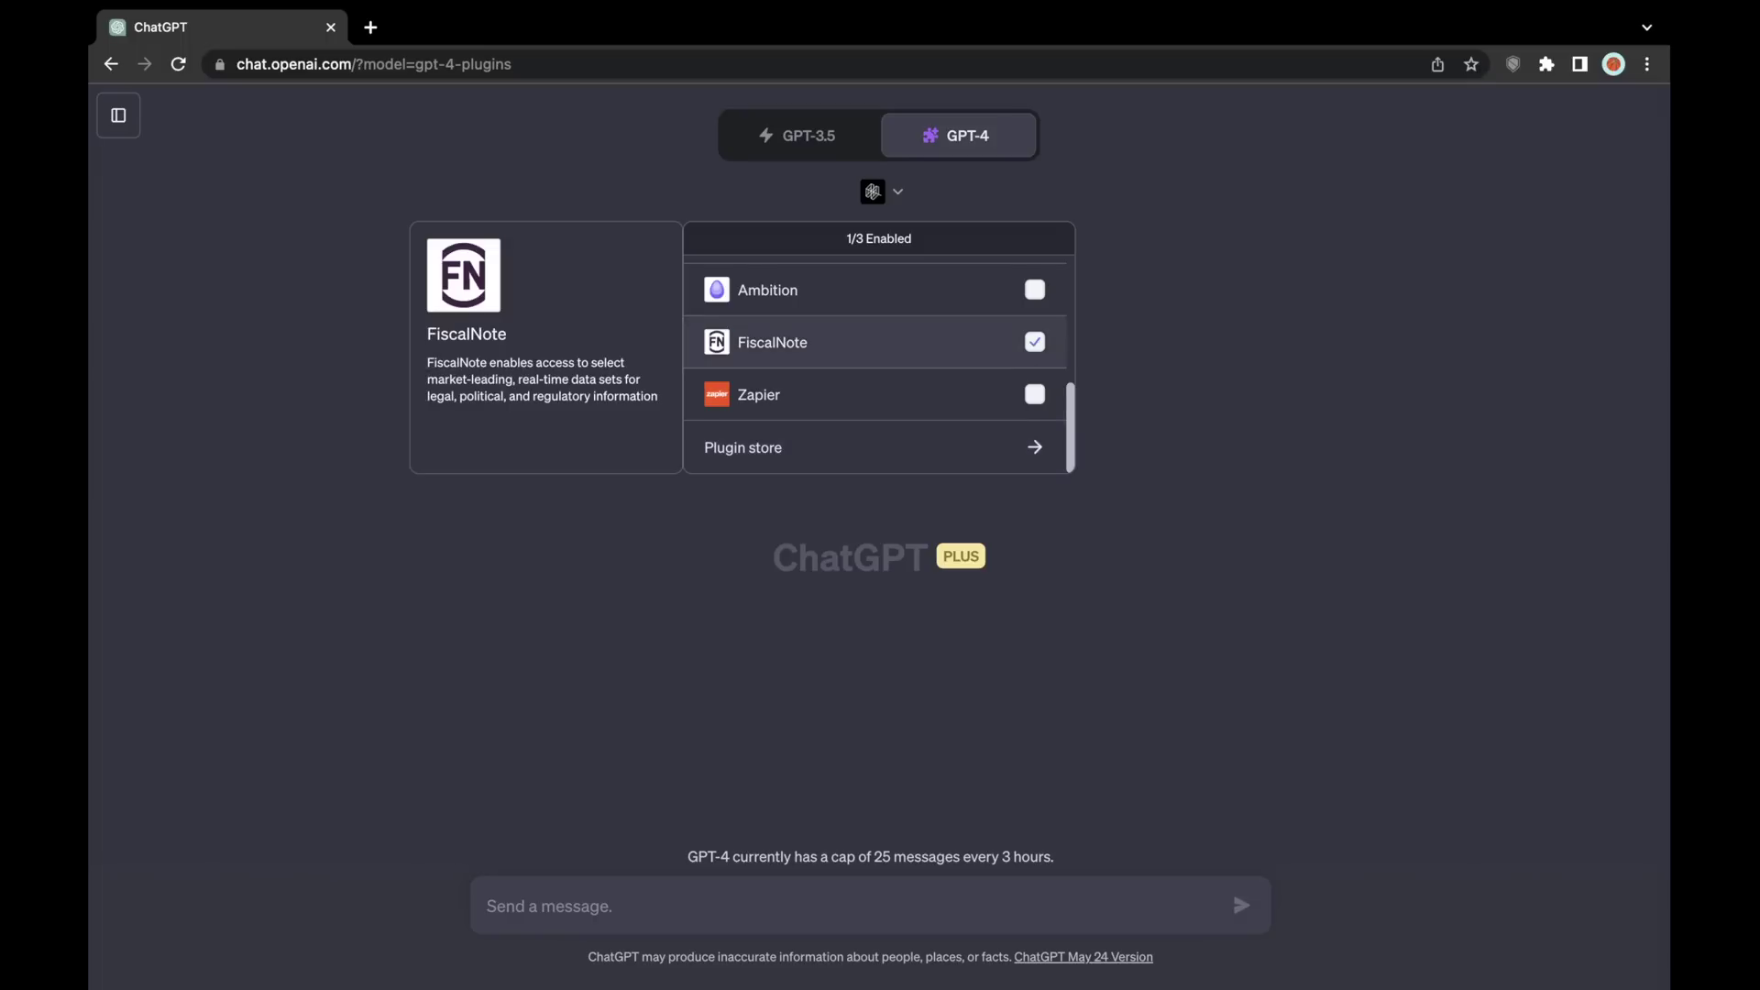
scroll(875, 367, "up", 5)
left_click(1035, 281)
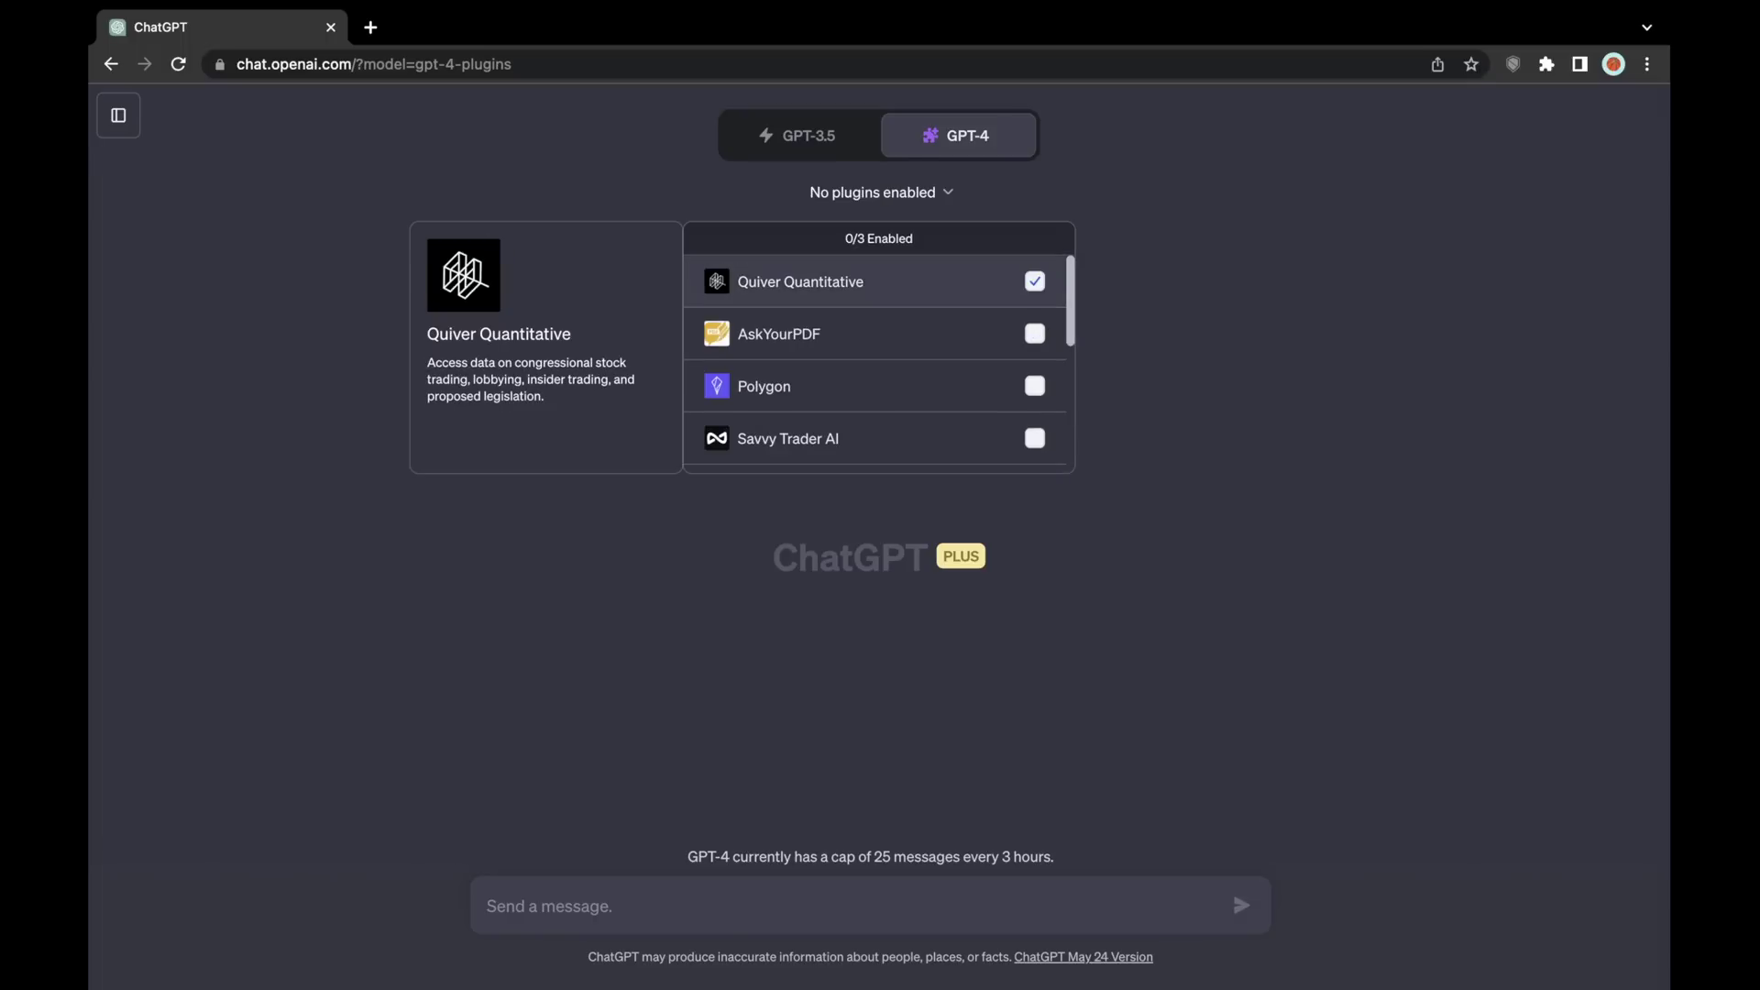
left_click(1035, 282)
key("Escape")
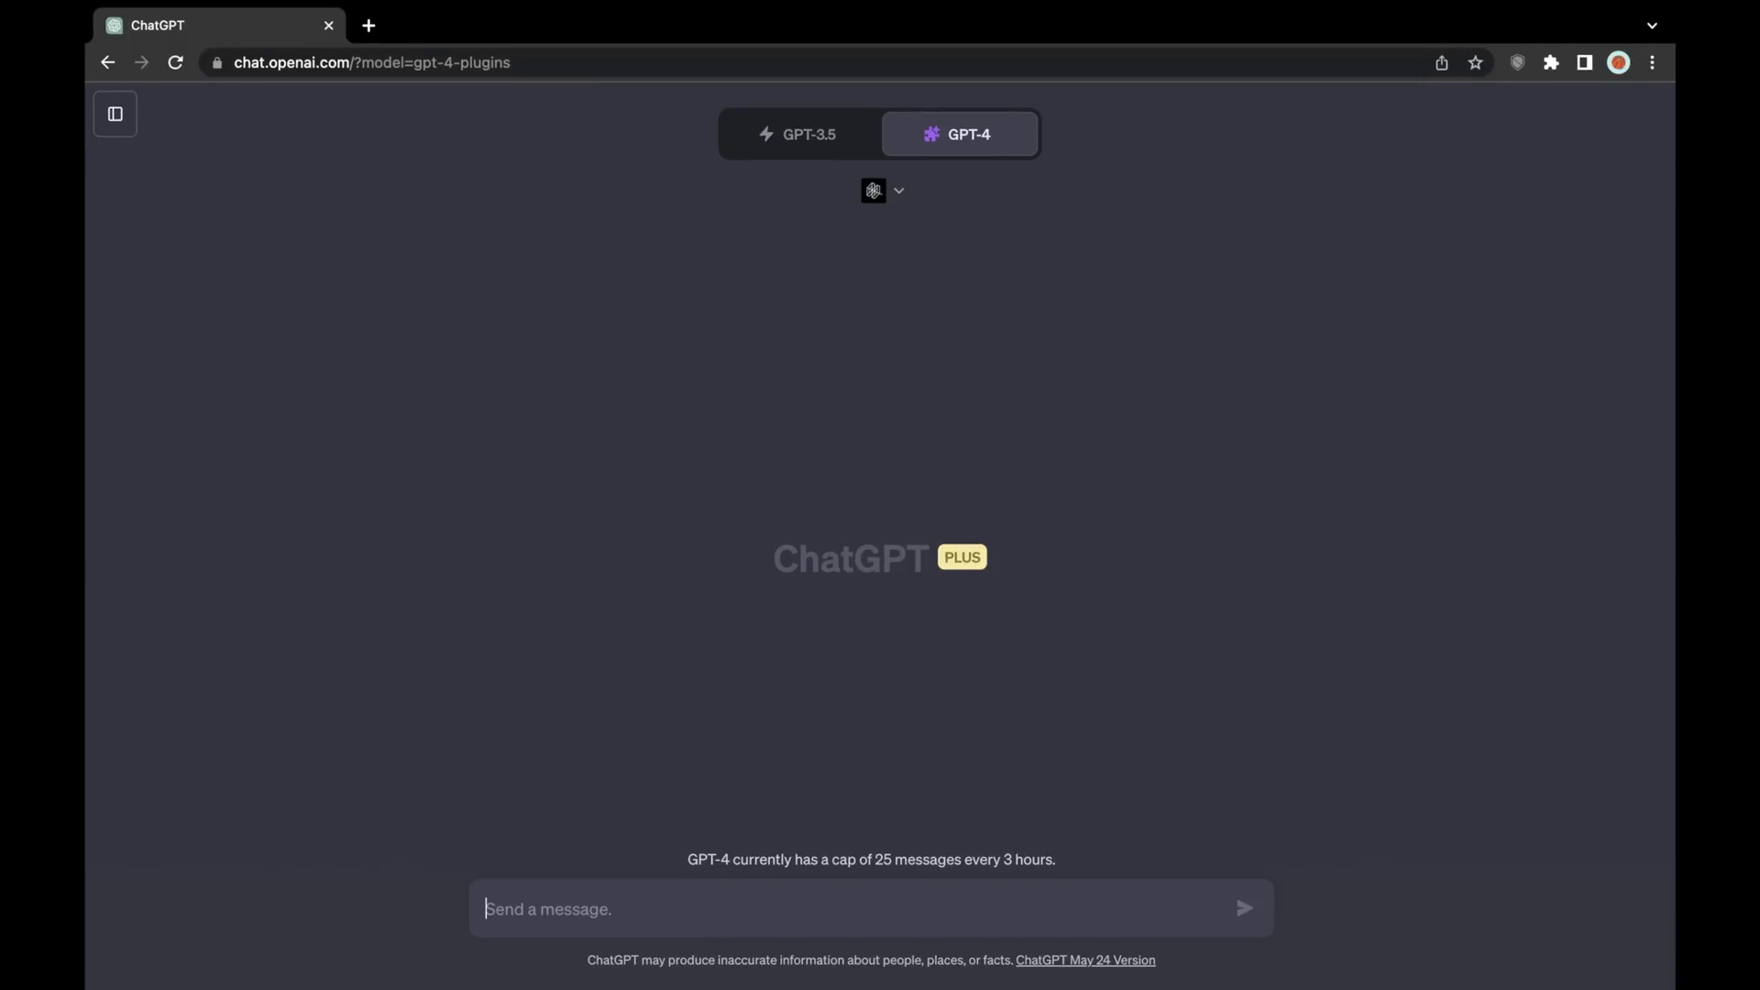
Ask 'Show me recent congressional trades of Apple stock.' and start drafting the lobbying question
type("I")
key("BackSpace")
type("Show me recent congressional tr")
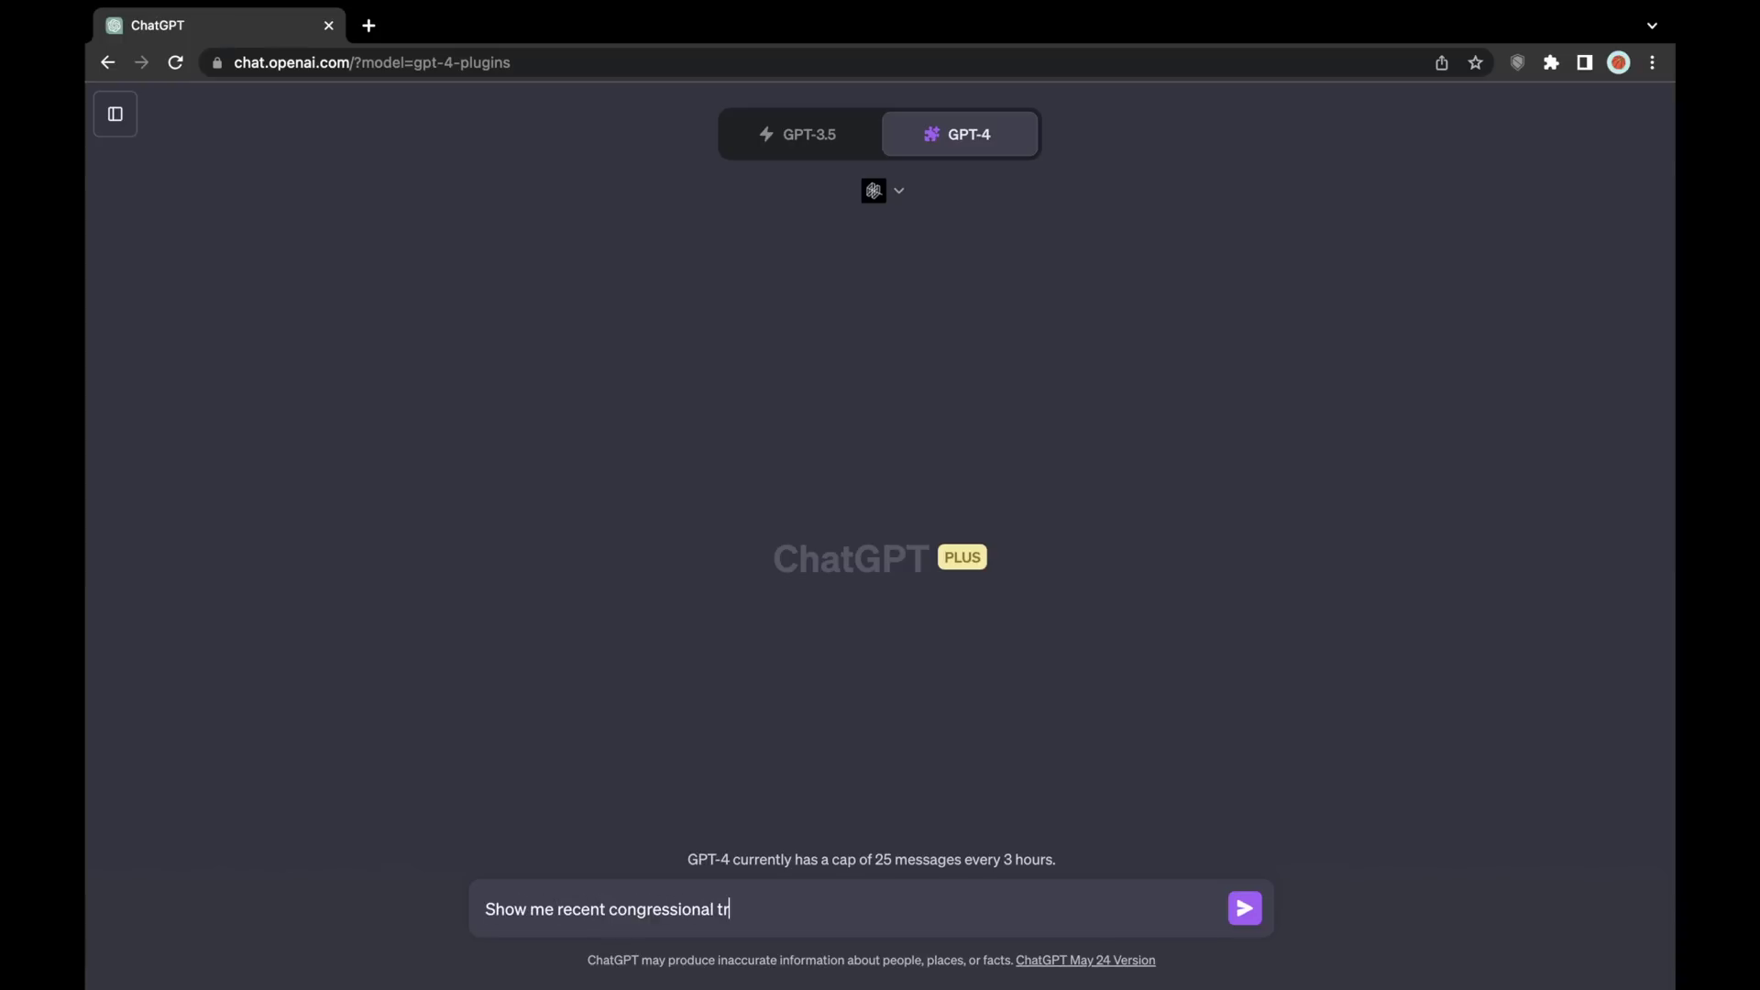
type("ades of Apple stock.")
key("Return")
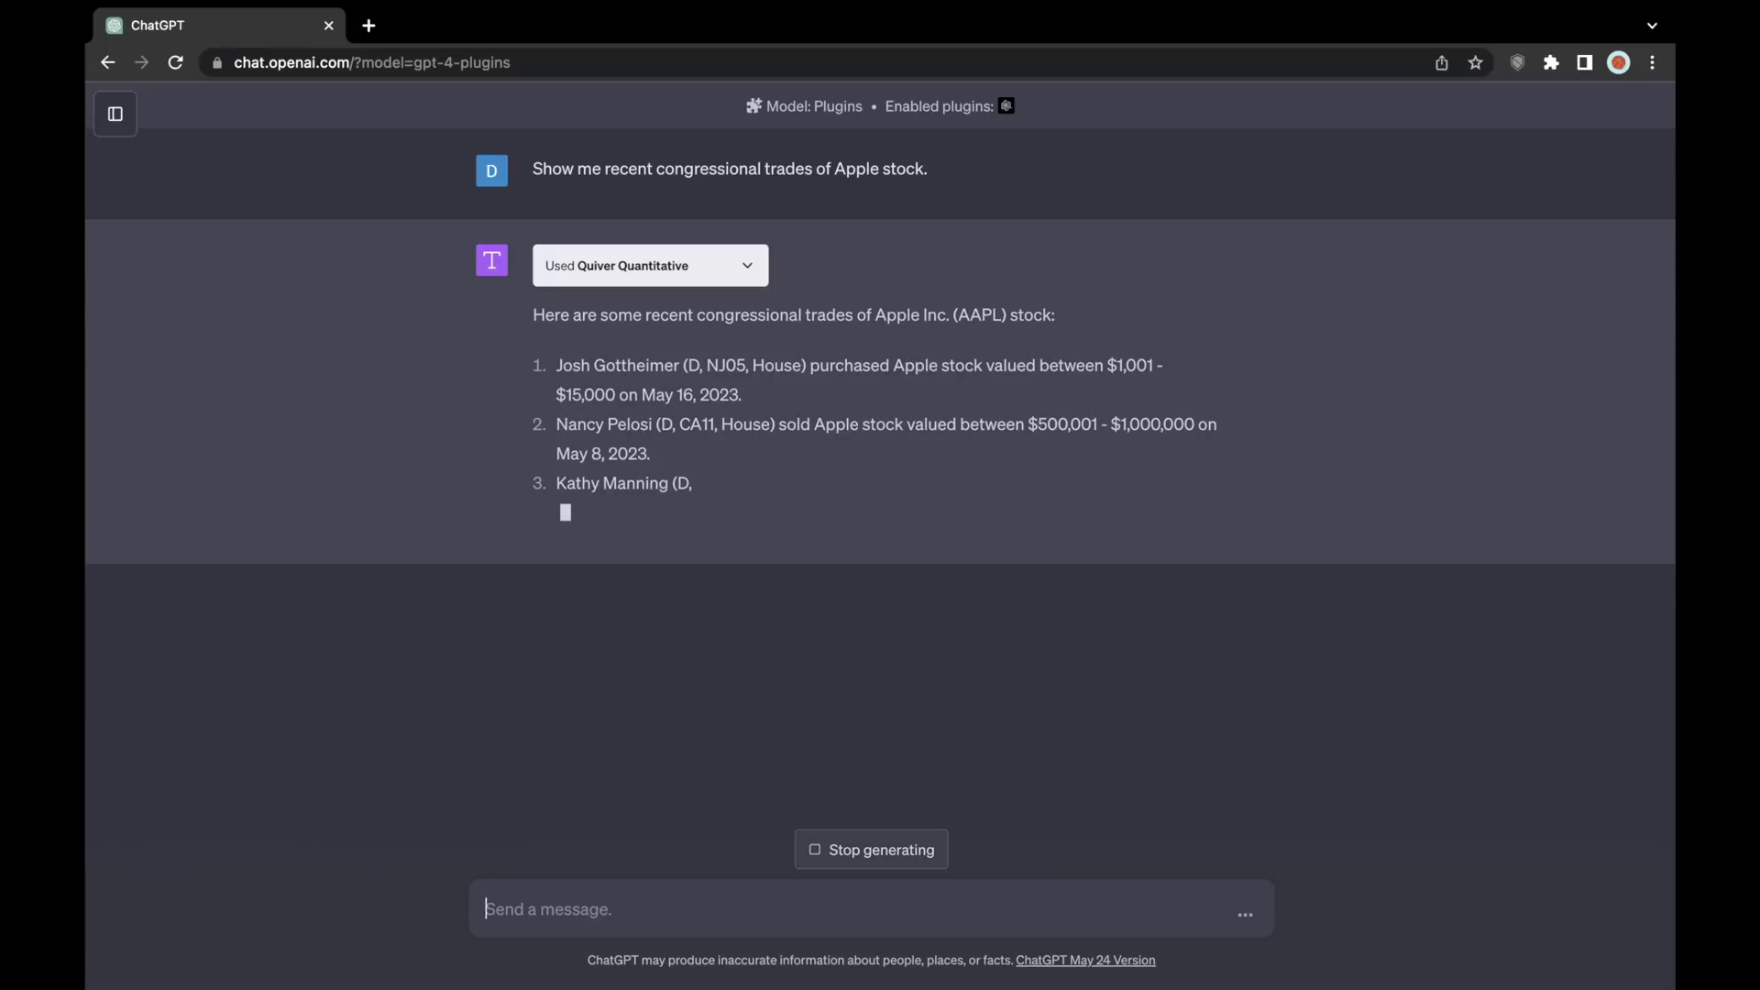
type("Show m")
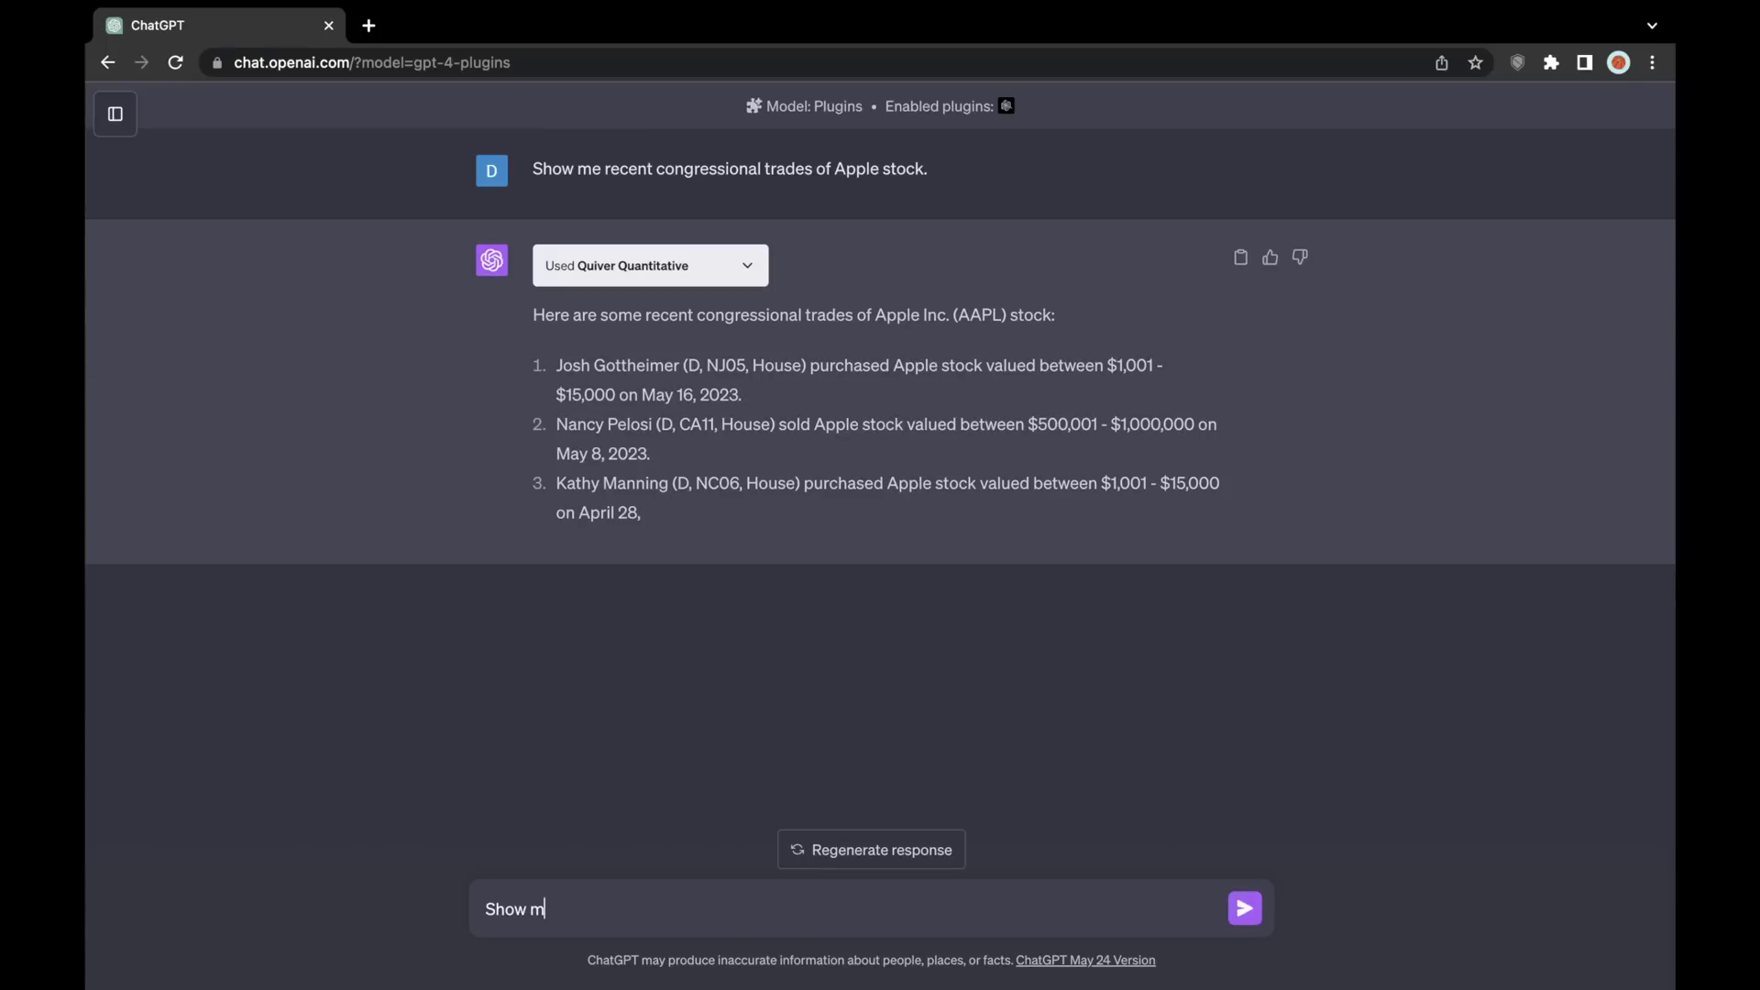
type("e 3 recent lobbying doscl")
Send 'Show me 3 recent lobbying disclosures from Apple' and draft the insider purchases question
key("BackSpace")
key("BackSpace")
key("BackSpace")
key("BackSpace")
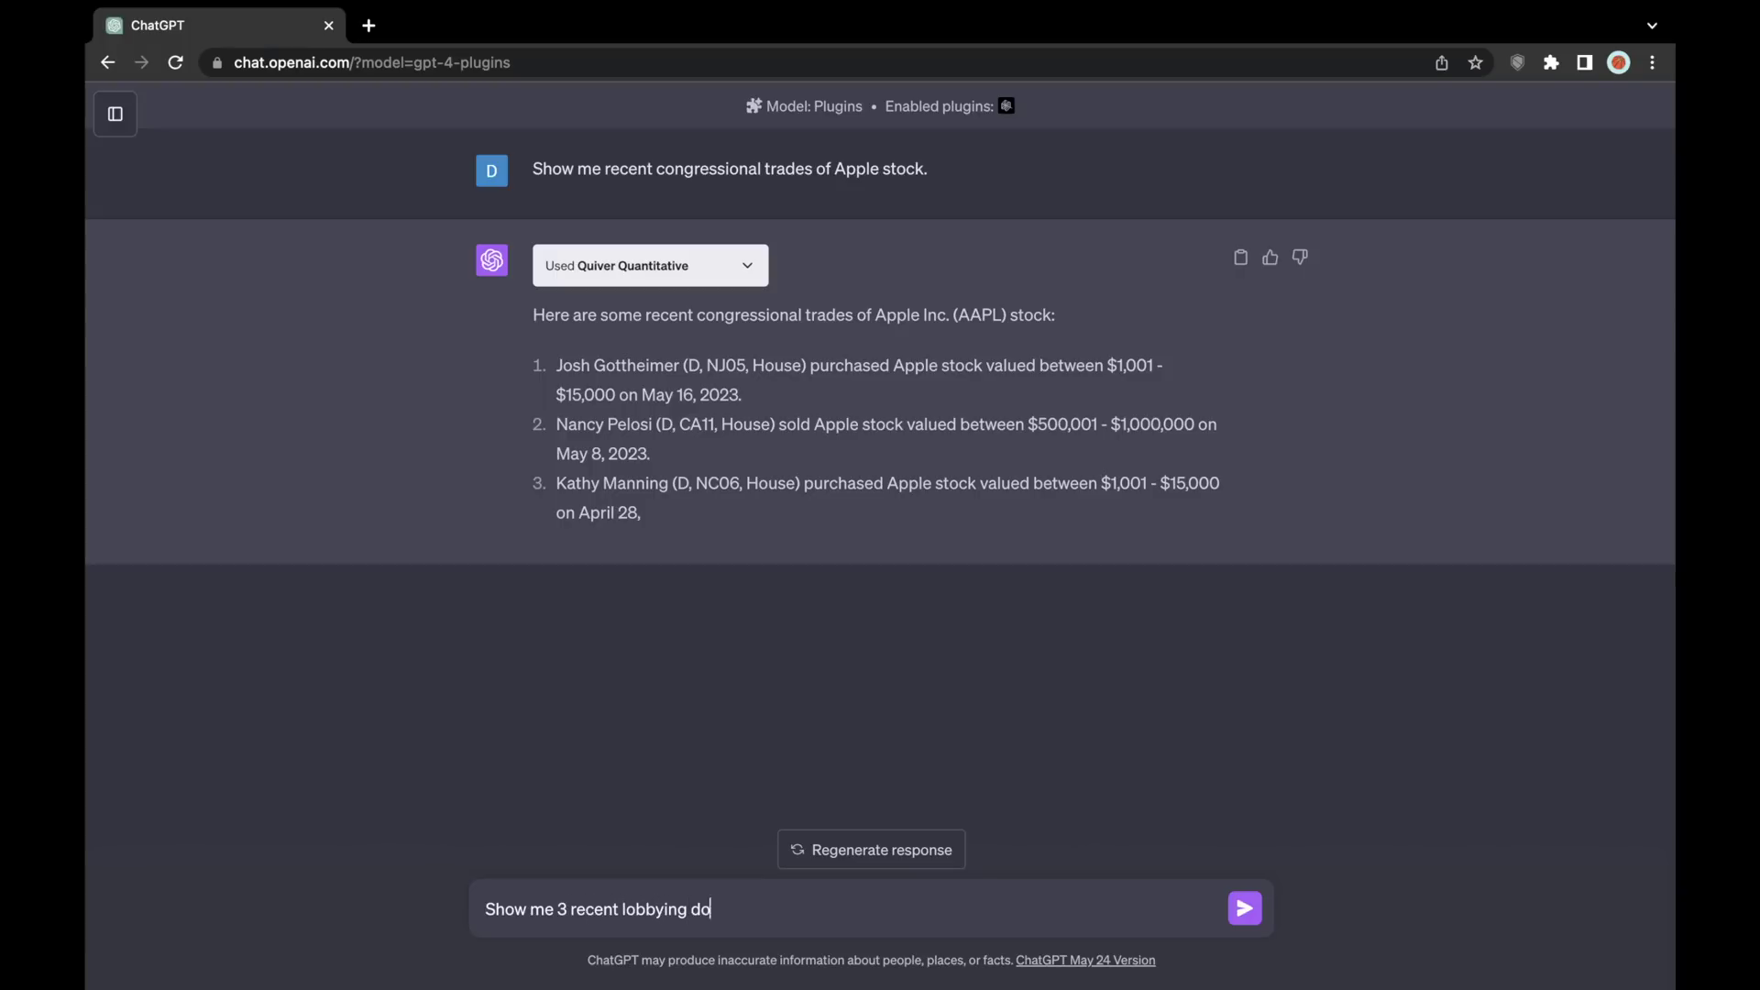
type("isclosures from Apple")
key("Return")
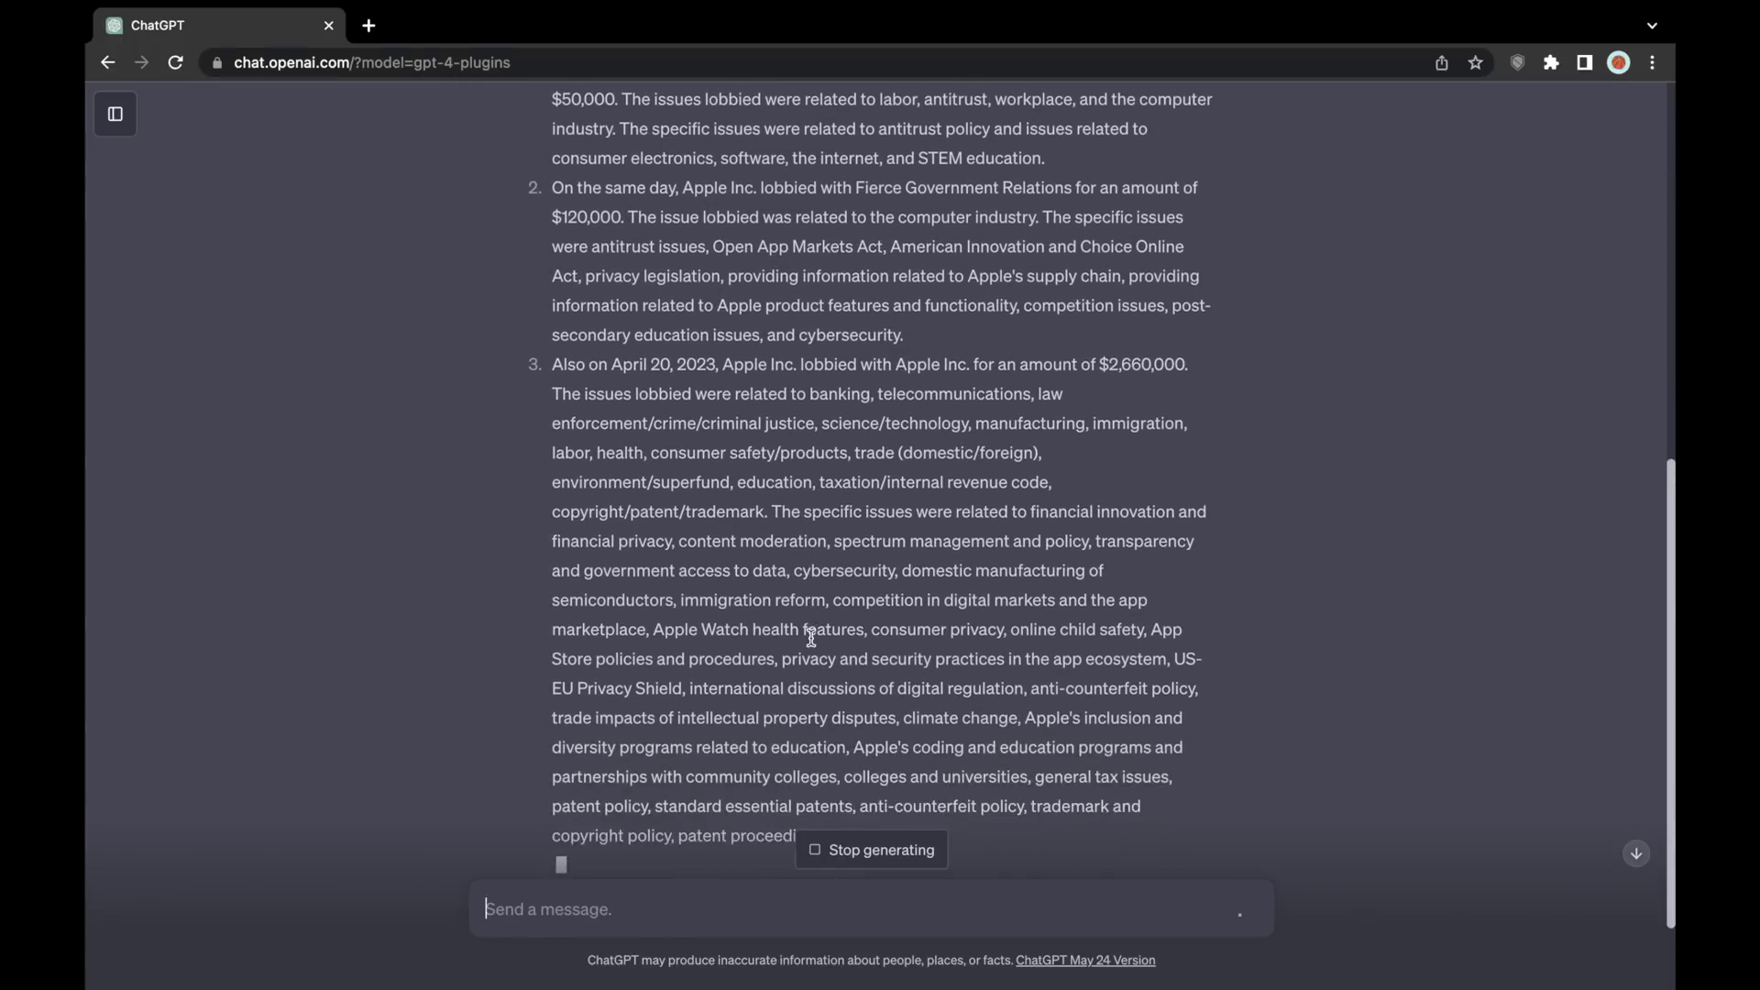
type("Show")
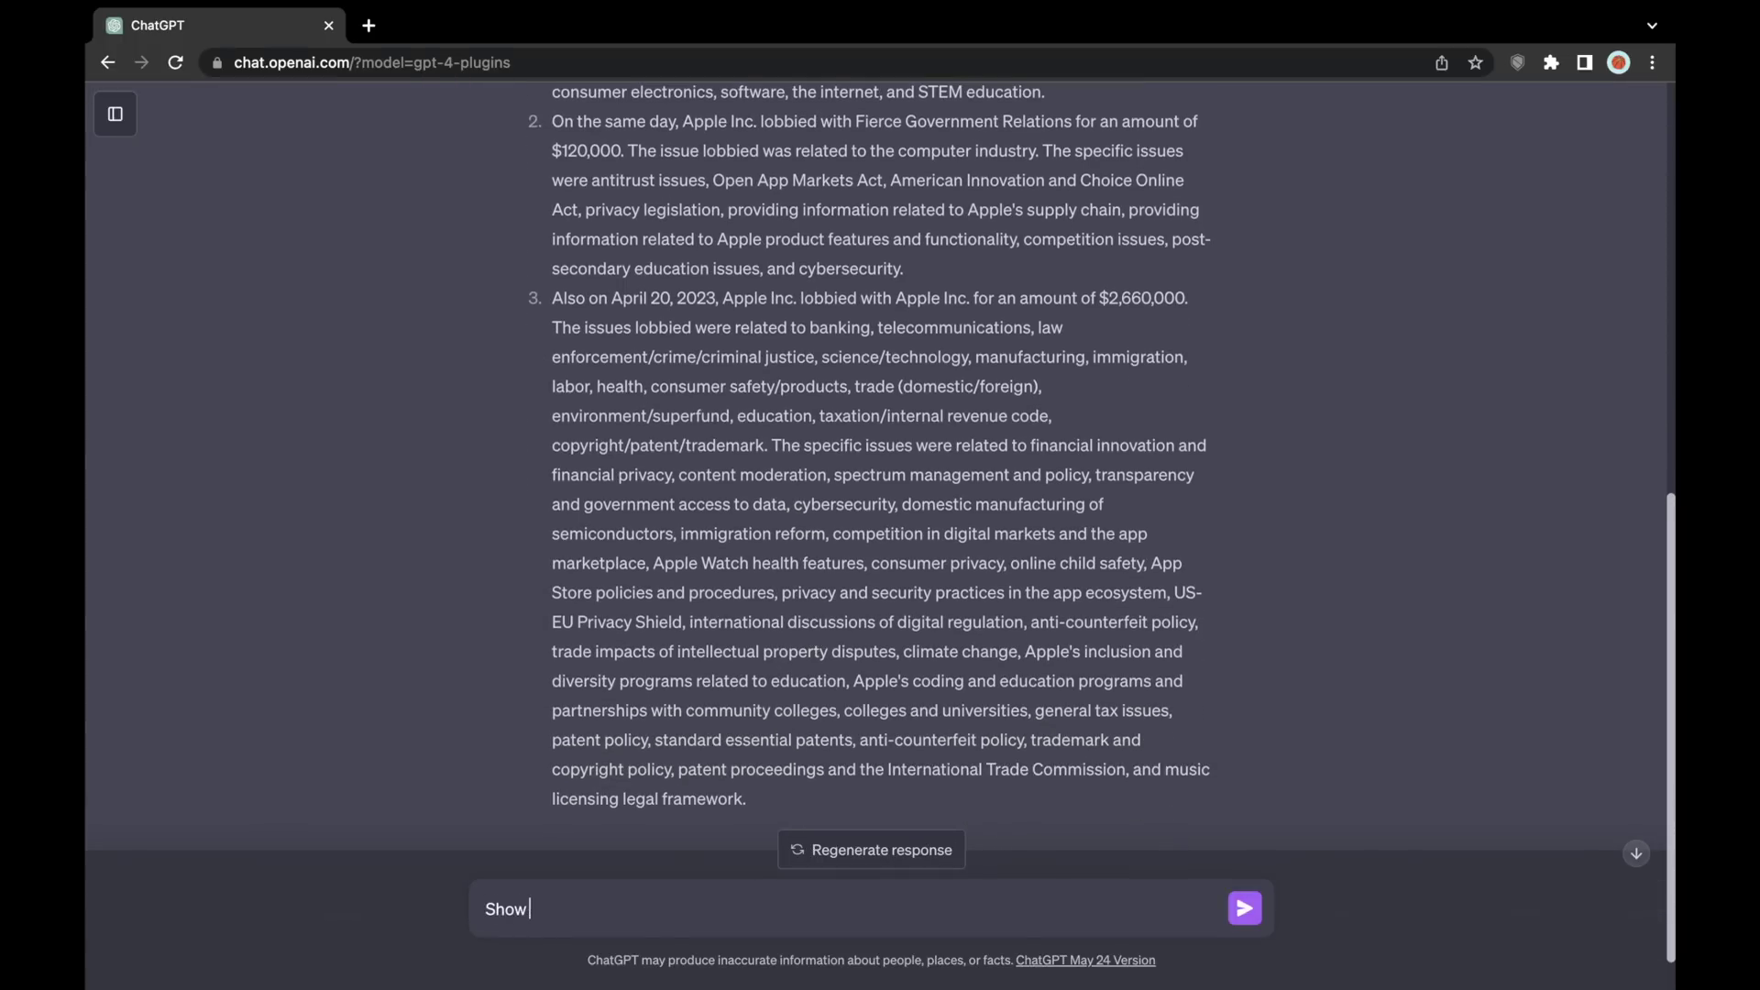
type(" me 3 of the largest insider")
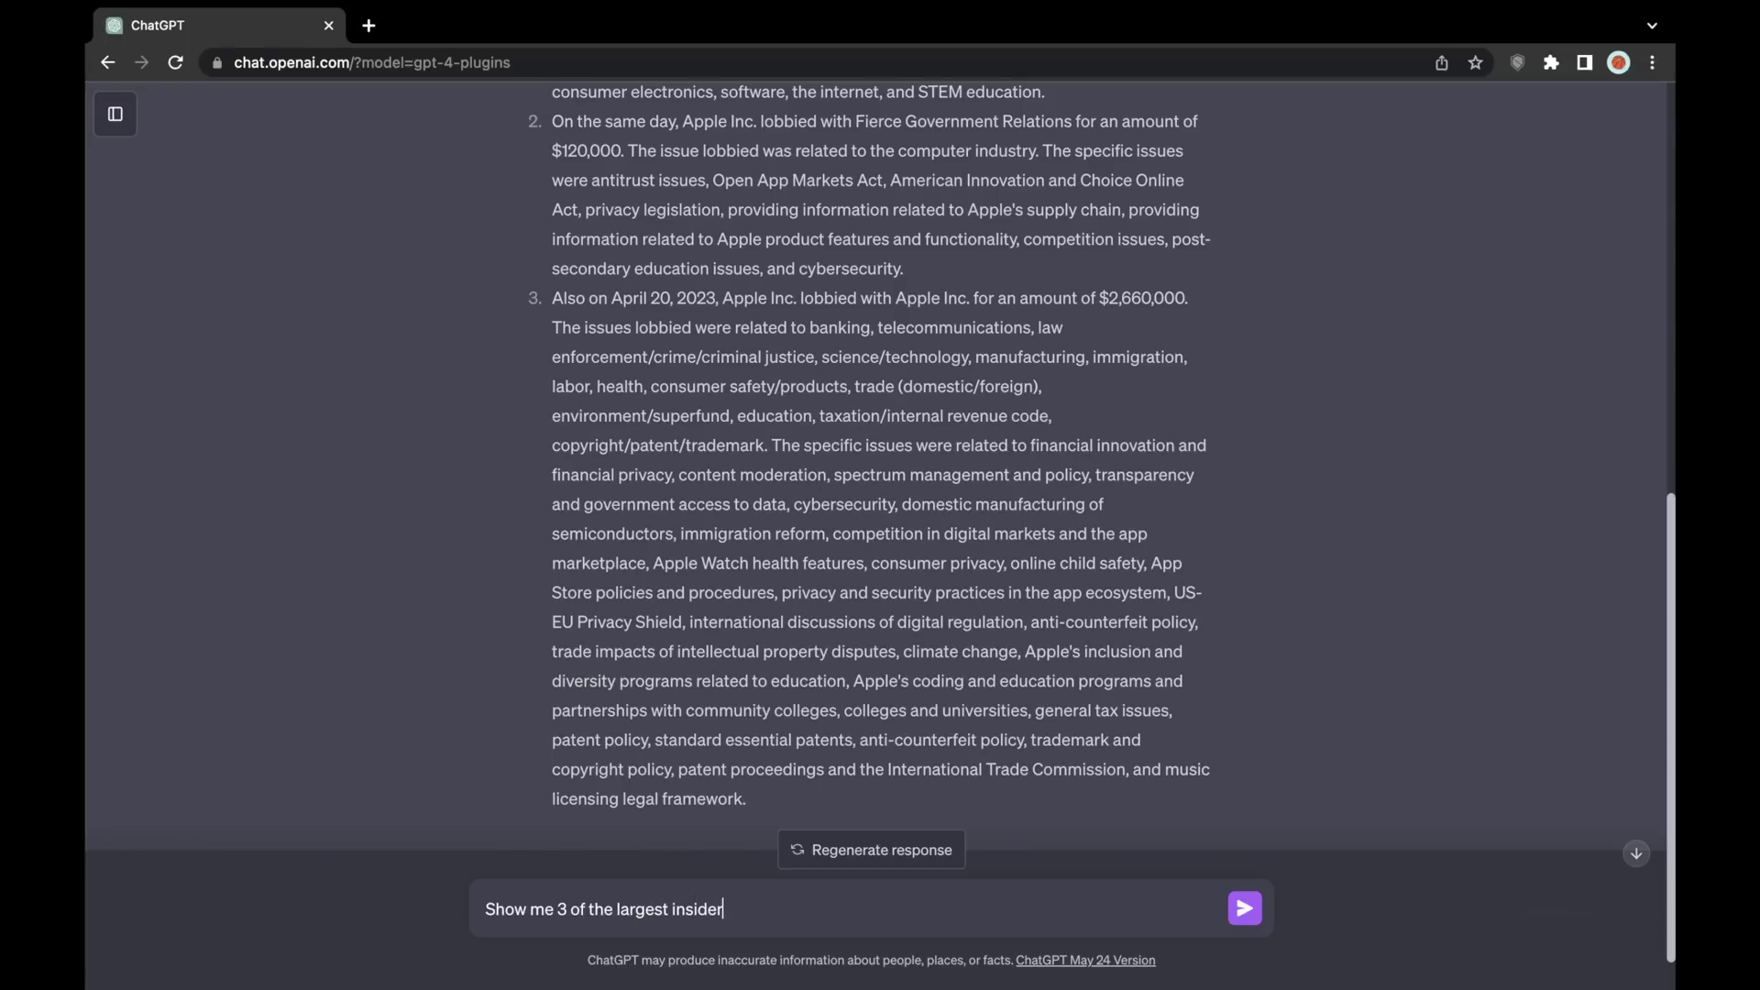
type(" purchases made in the las")
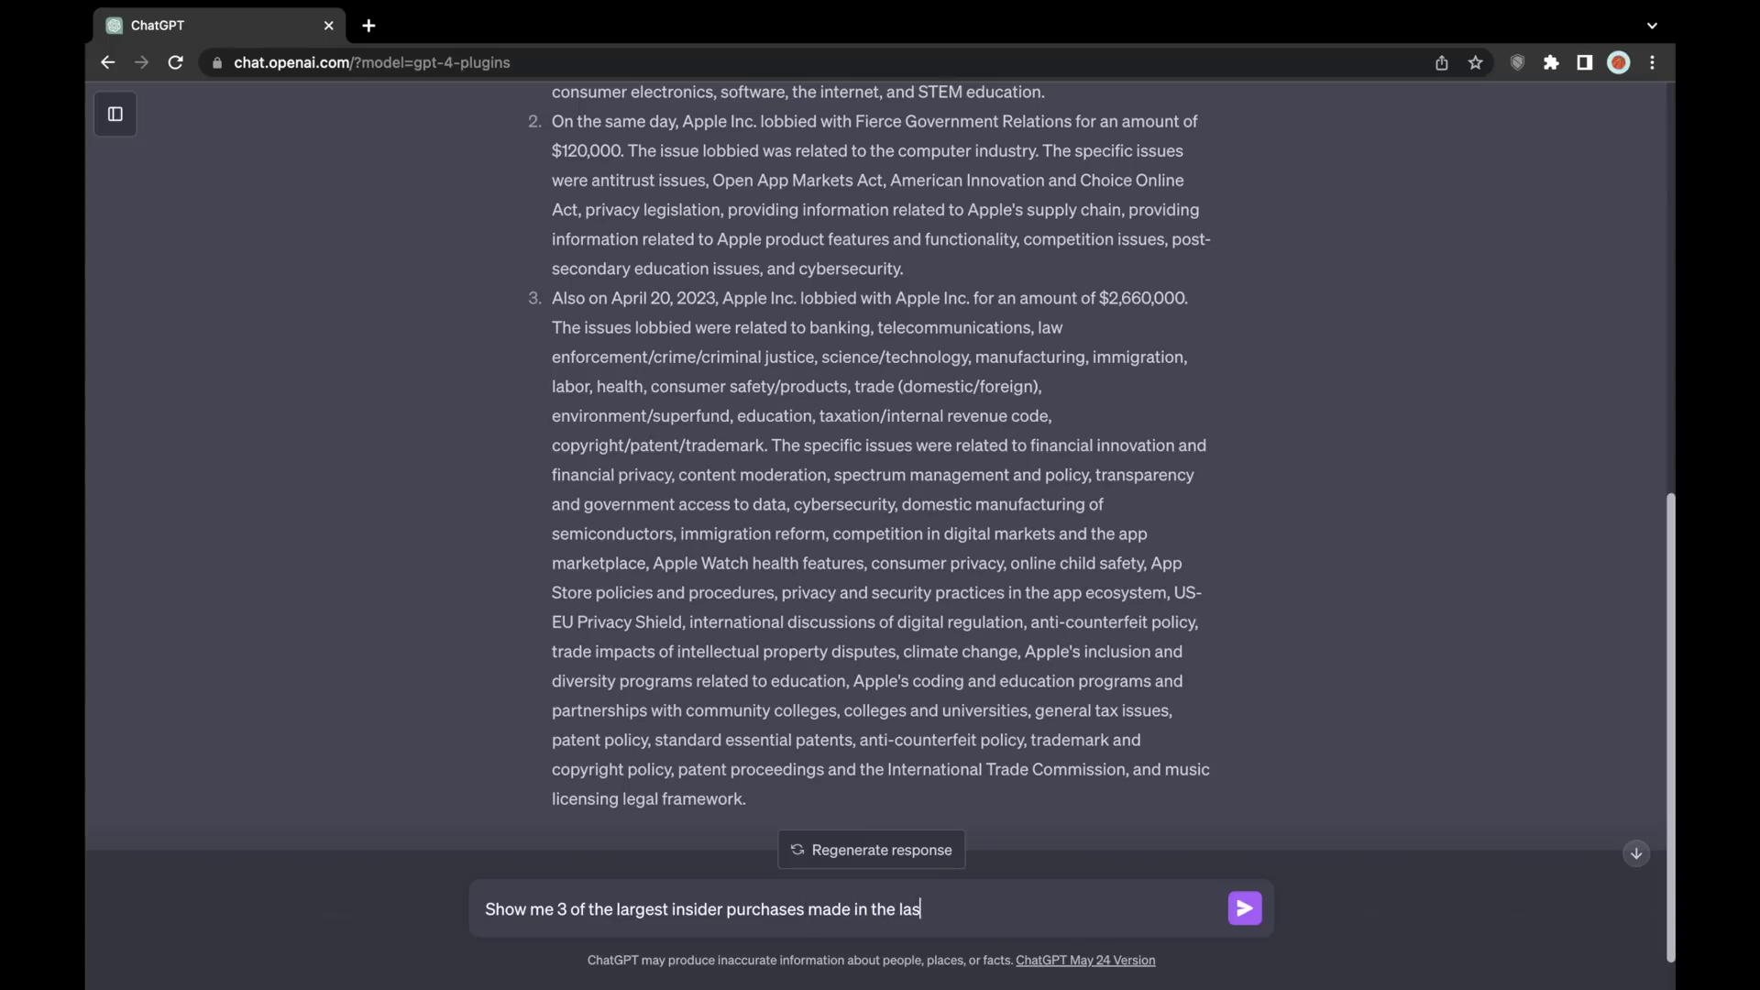
type("t month")
Send the request for the 3 largest insider purchases of the last month and review the chat
key("Return")
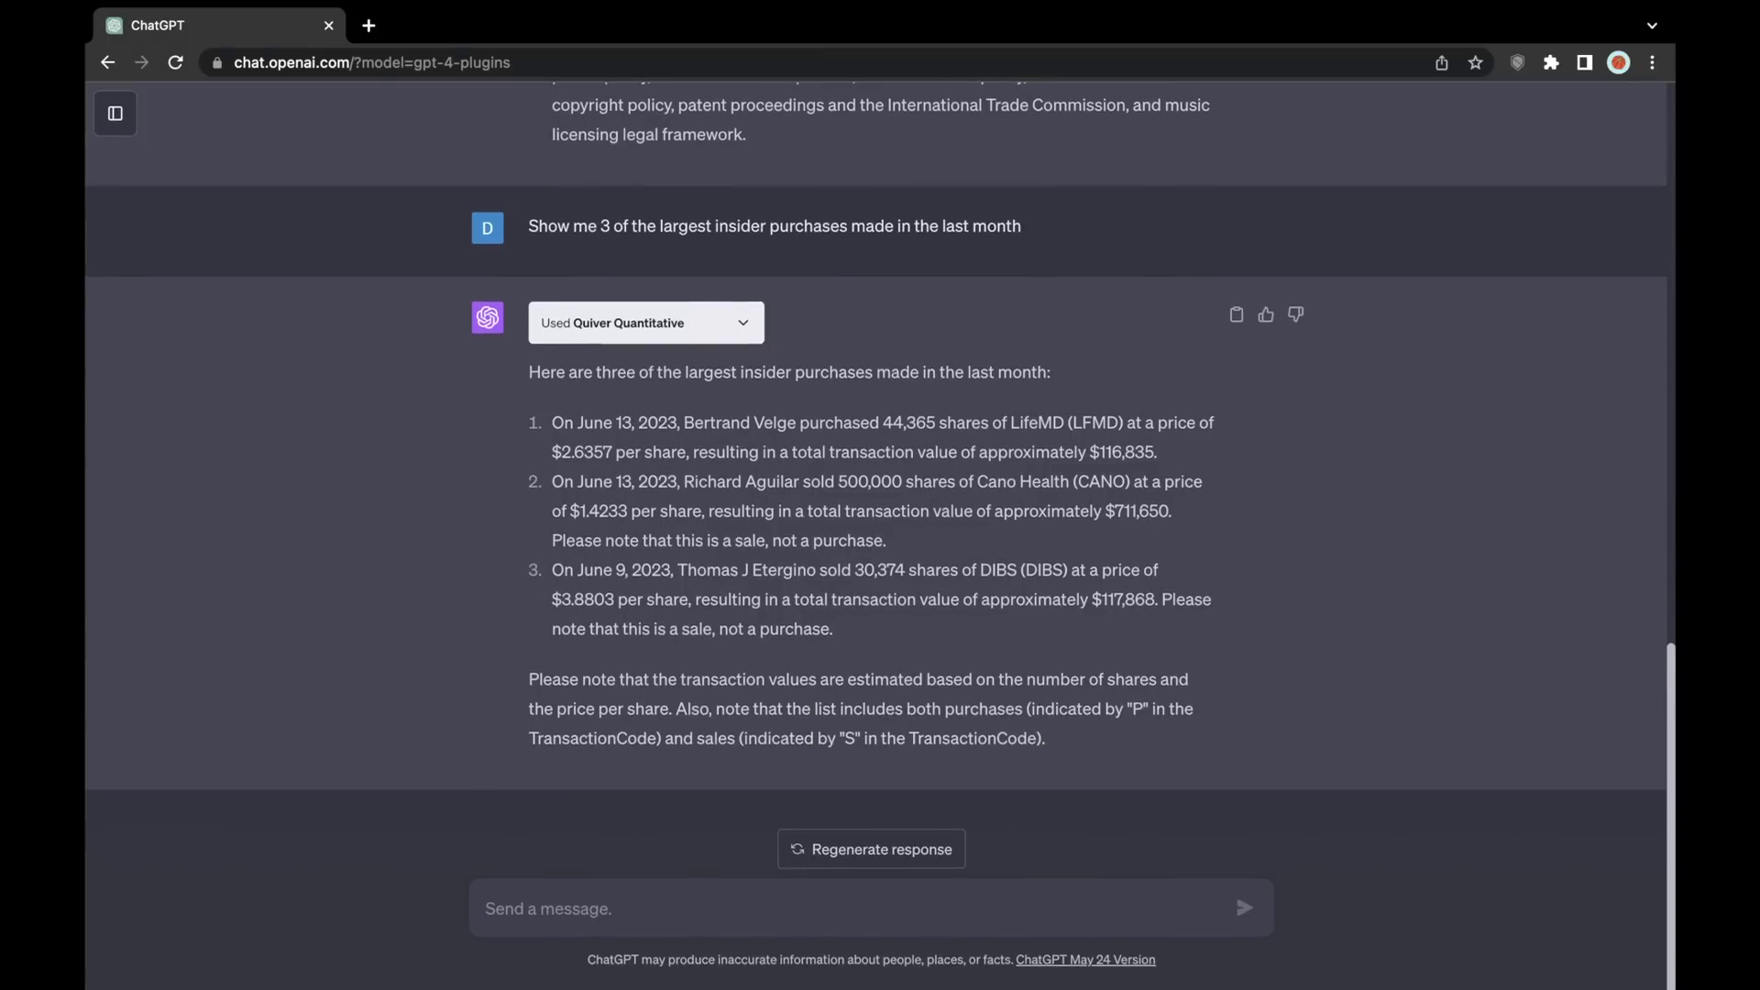
scroll(880, 495, "up", 10)
scroll(880, 495, "up", 5)
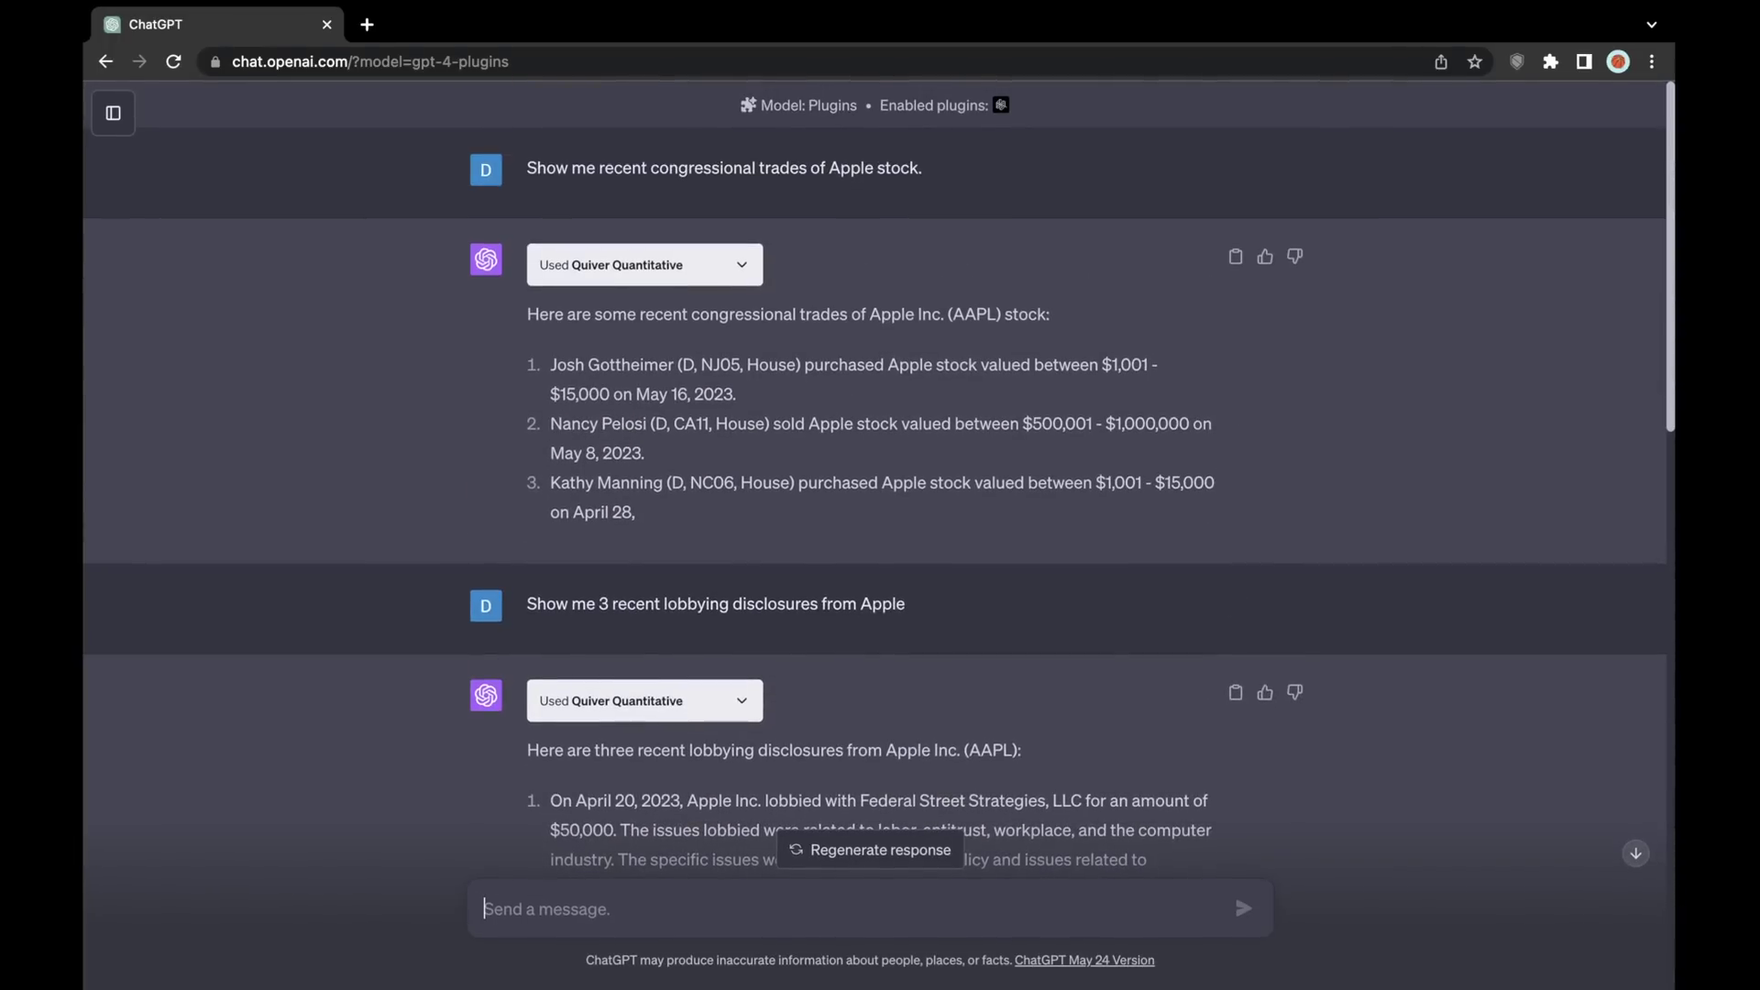
key("ctrl+t")
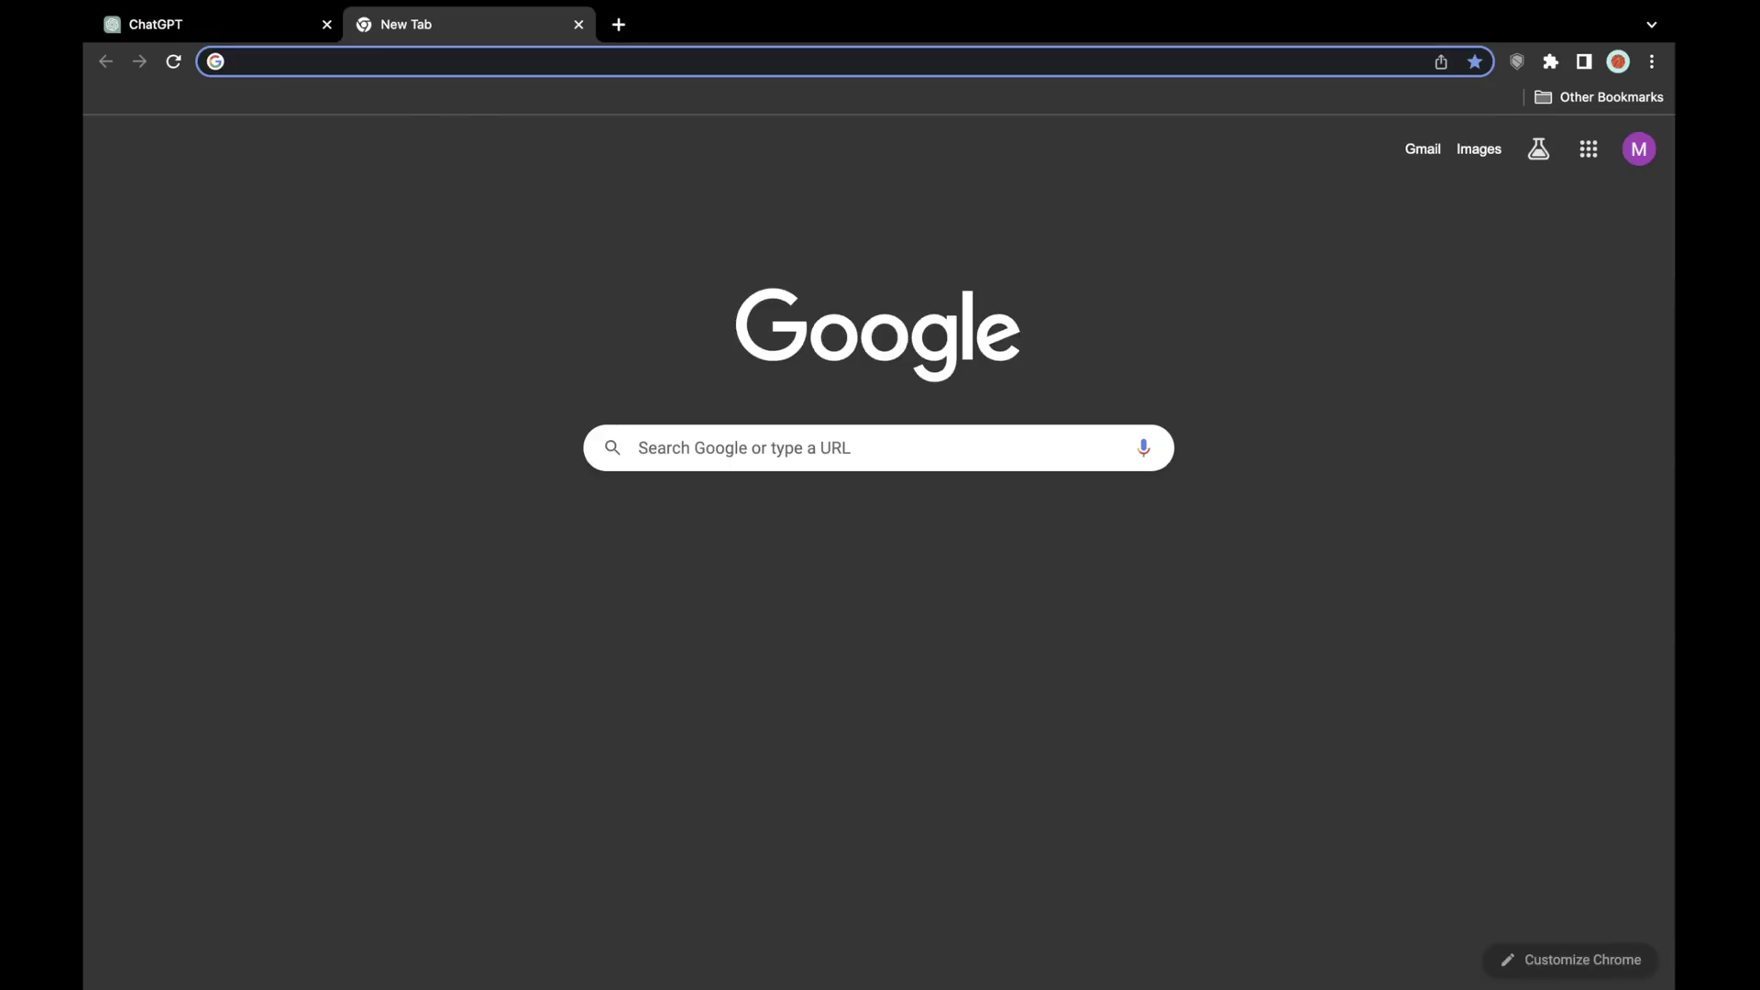
Go to quiverquant.com in the new tab
type("quiverquant.com")
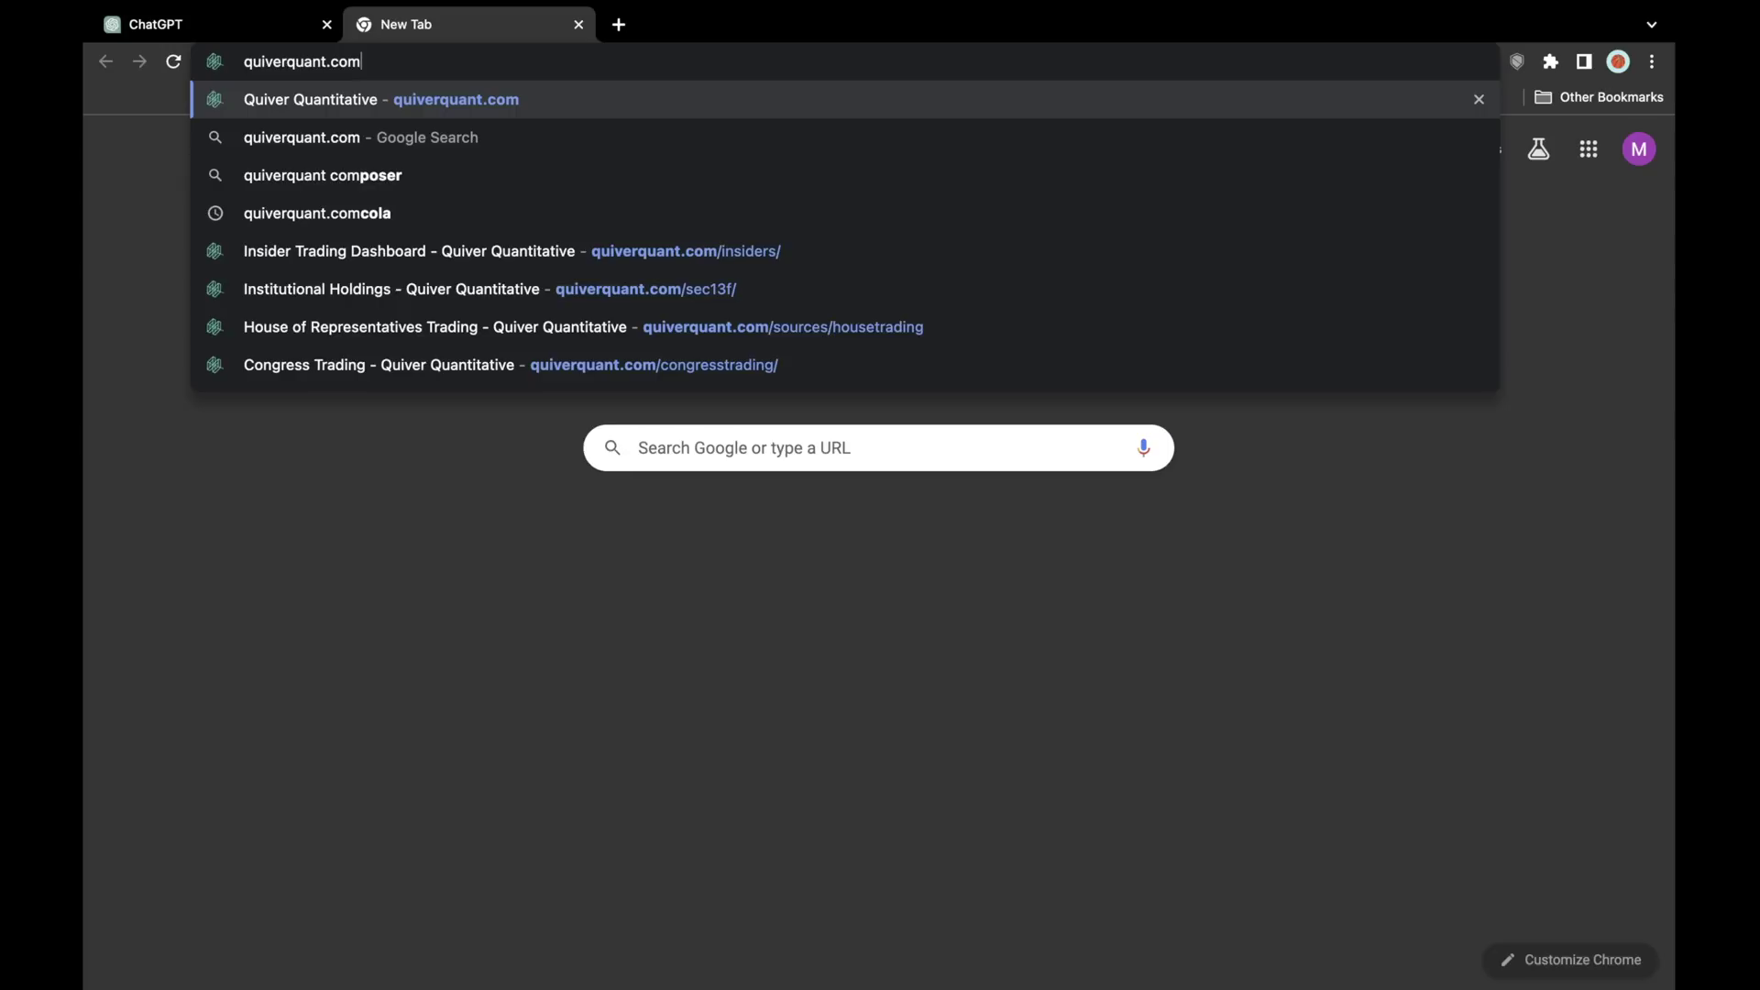
key("Return")
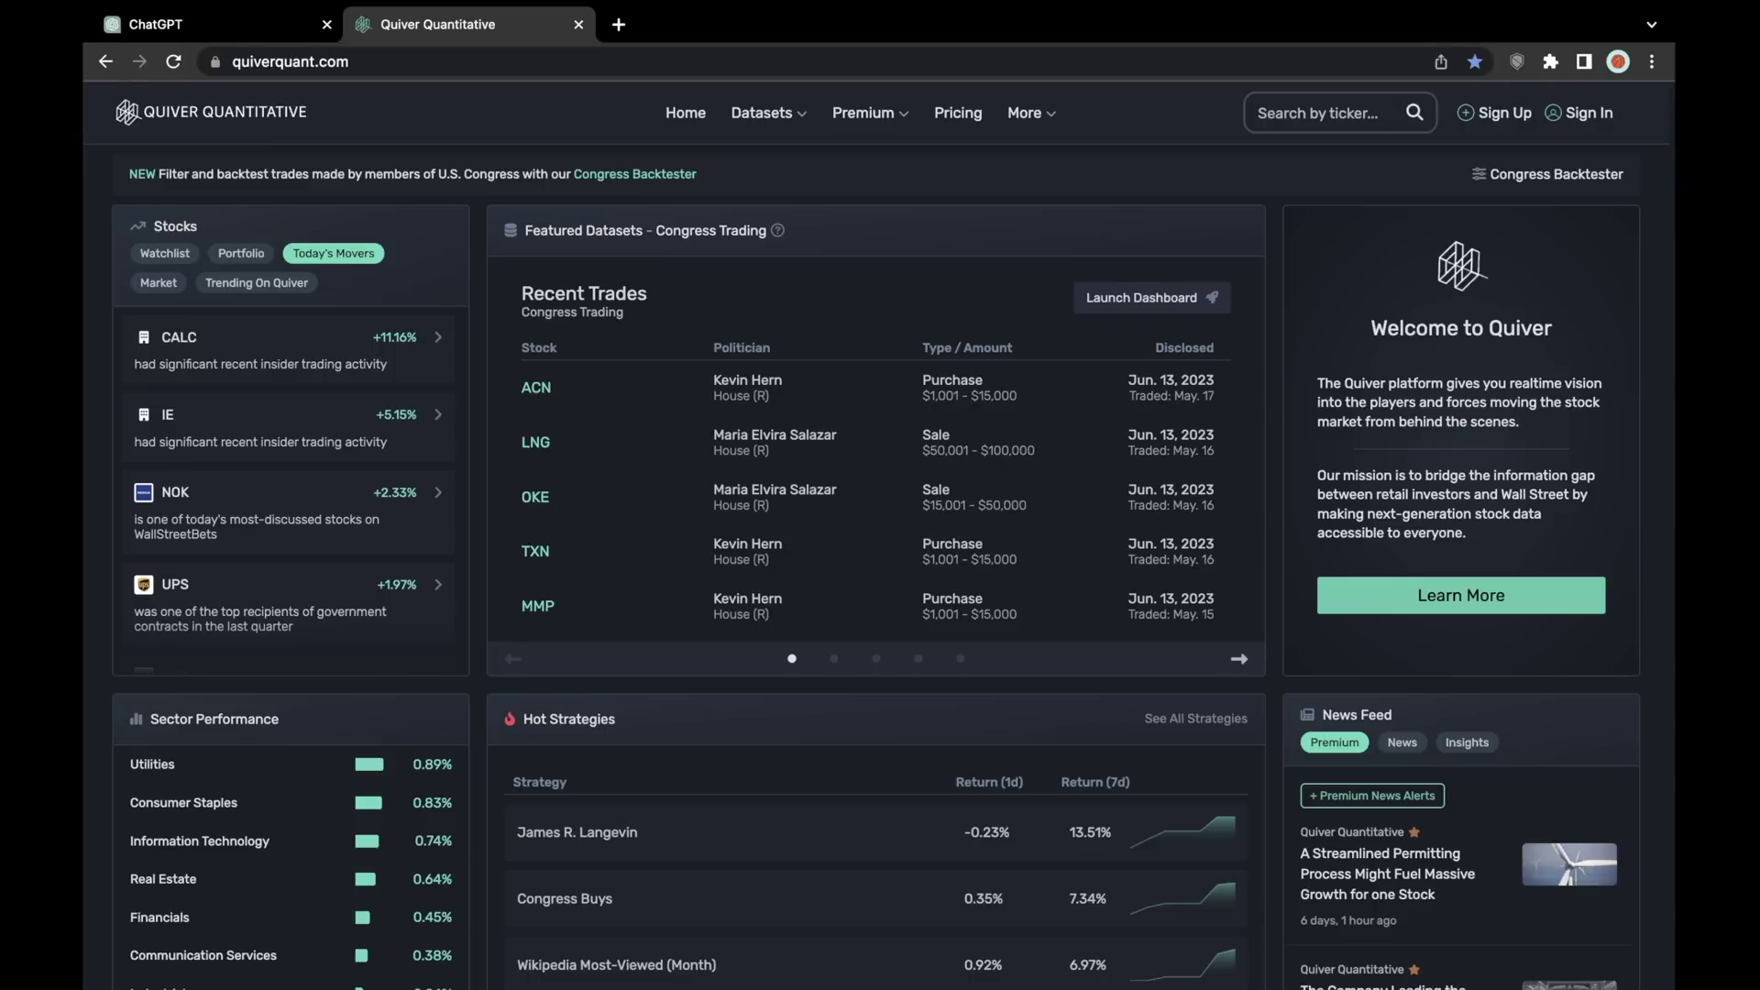